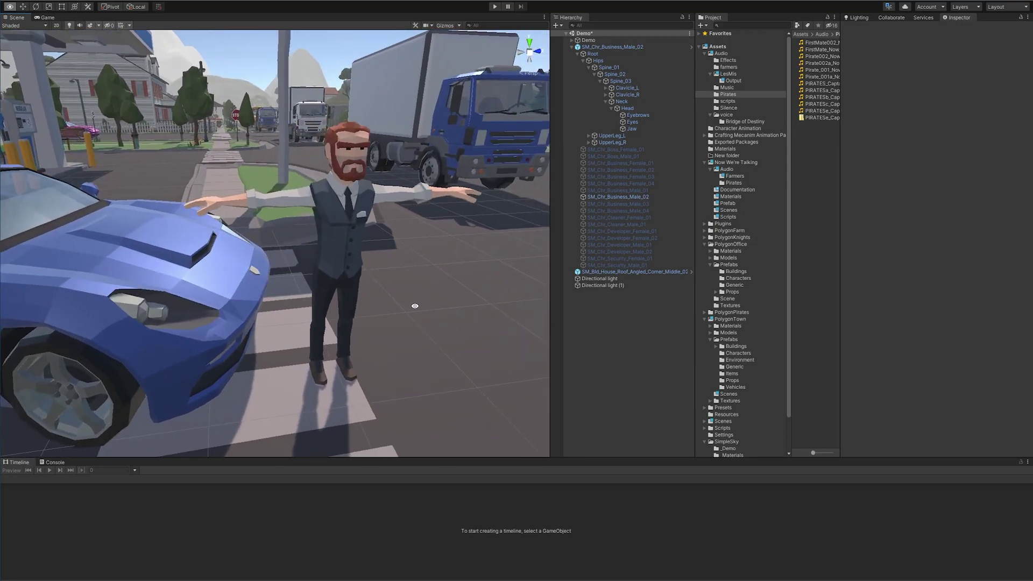
# - Examine the bearded businessman character and its bone hierarchy from the character root down to the Head bone
pyautogui.moveTo(350, 193); pyautogui.dragTo(323, 269, button='right')
pyautogui.moveTo(376, 409); pyautogui.dragTo(533, 110, button='right')
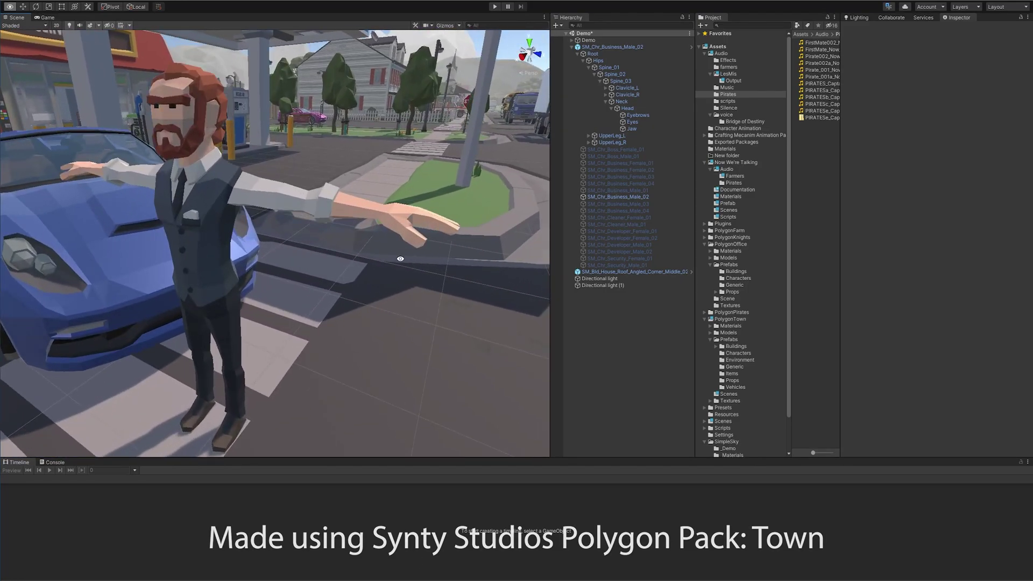
pyautogui.scroll(5, 440, 250)
pyautogui.moveTo(439, 250); pyautogui.dragTo(262, 286, button='right')
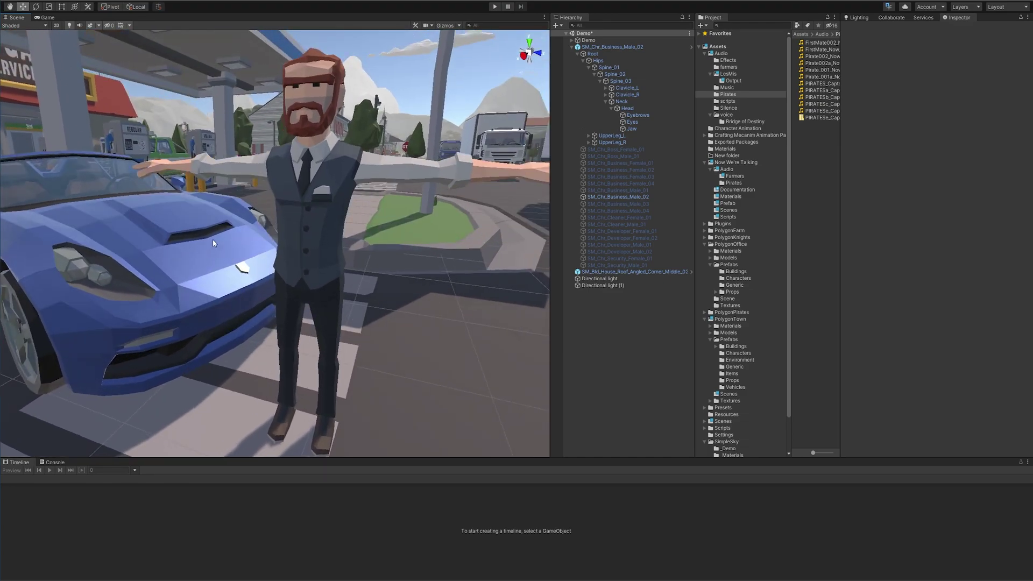
pyautogui.press('alt')
pyautogui.keyDown('alt'); pyautogui.moveTo(350, 146); pyautogui.dragTo(391, 242, button='right'); pyautogui.keyUp('alt')
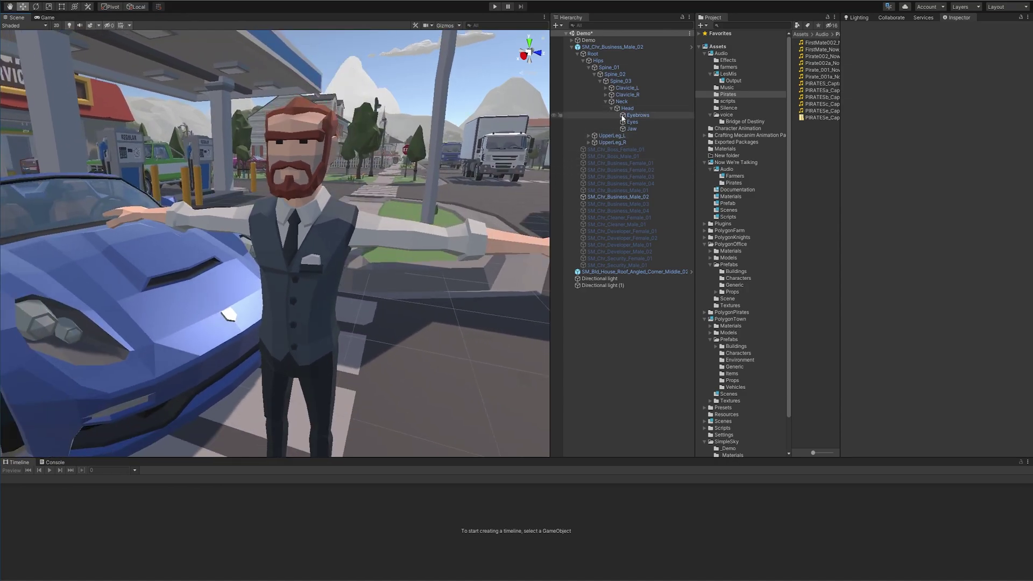
pyautogui.click(597, 47)
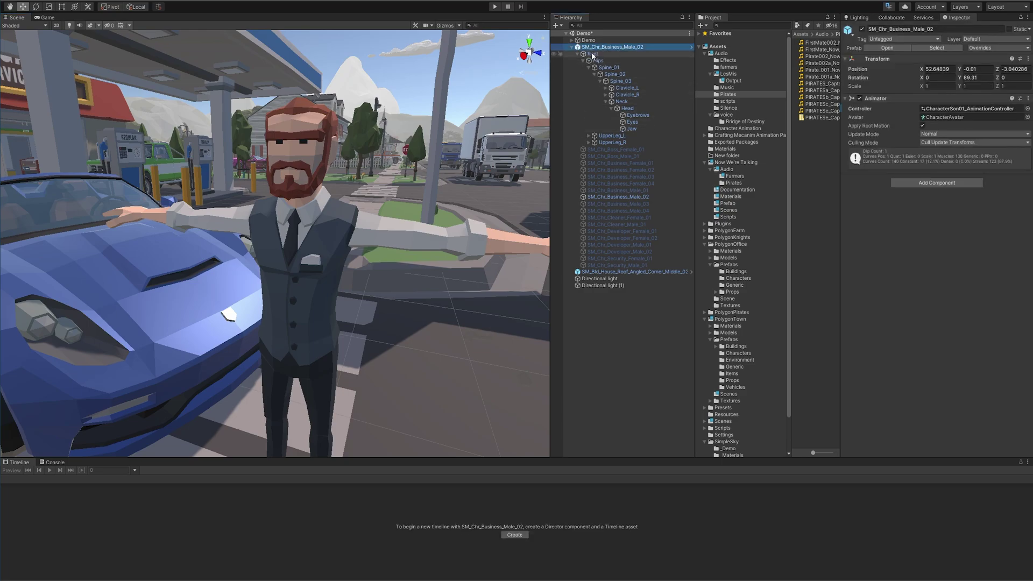
pyautogui.click(593, 55)
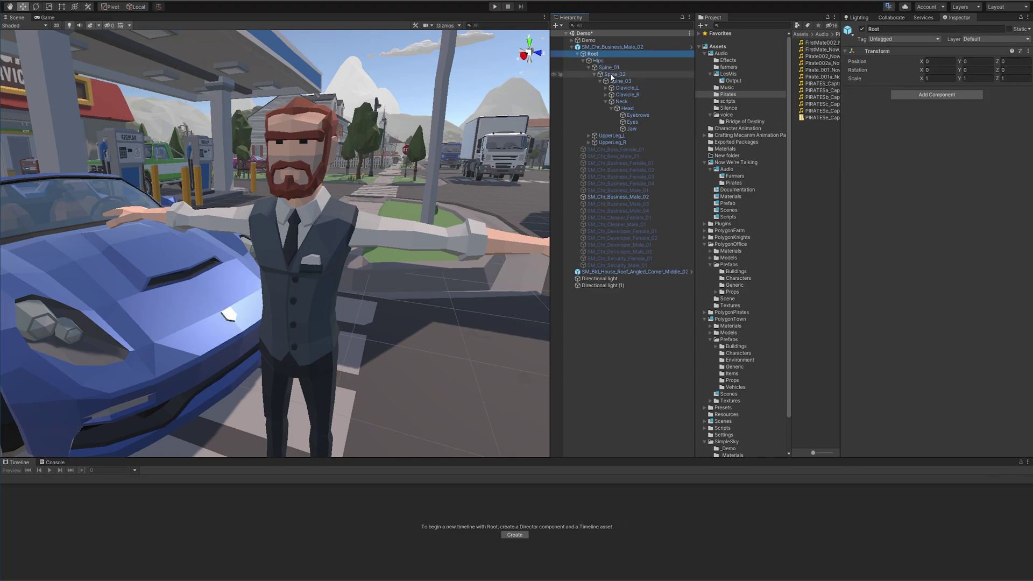
pyautogui.click(624, 109)
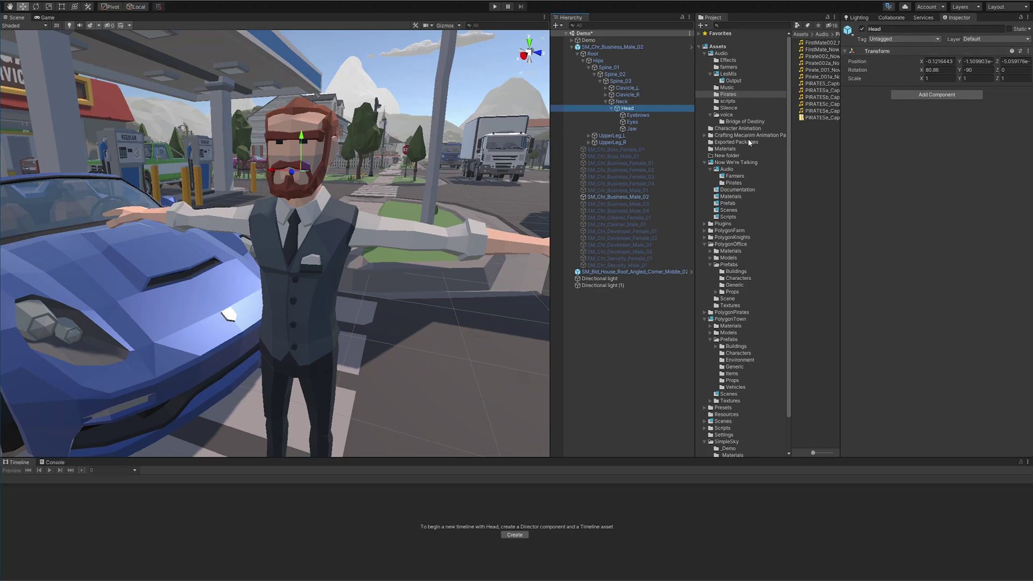
# - Add the NowWe'reTalking prefab from the Now We're Talking Prefab folder as a child of the character's Head bone
pyautogui.click(737, 163)
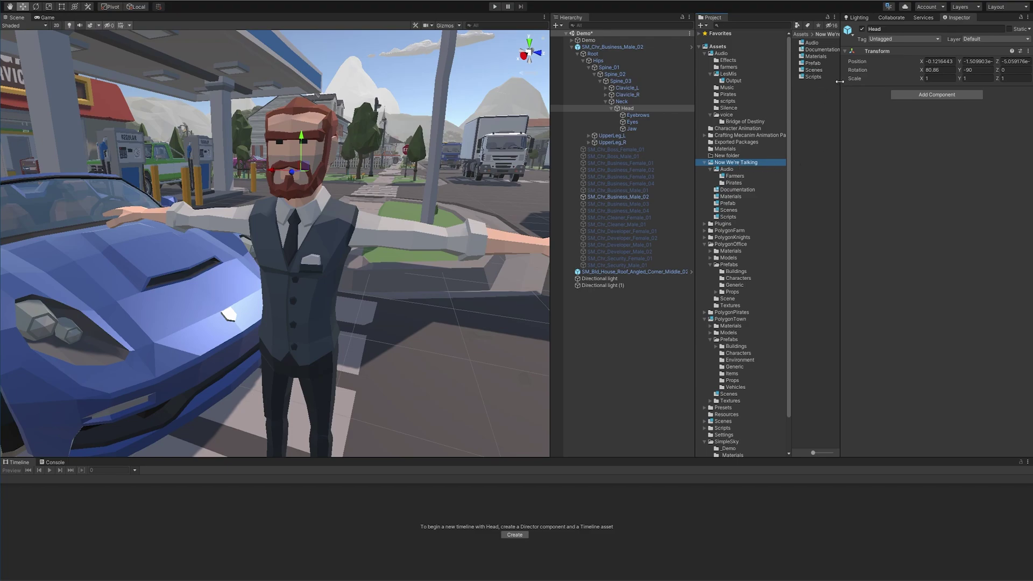
pyautogui.moveTo(840, 81); pyautogui.dragTo(896, 81)
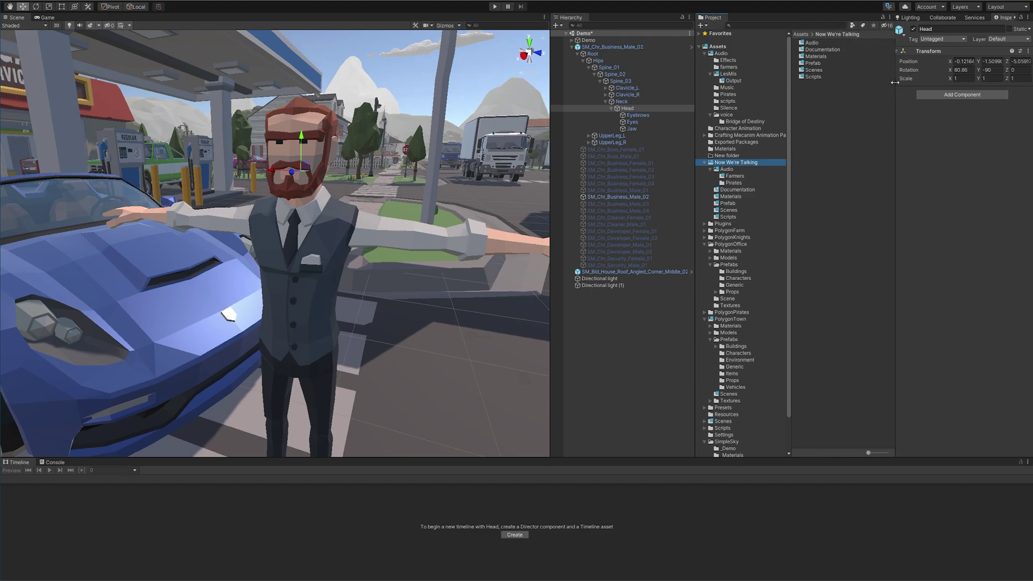
pyautogui.doubleClick(810, 65)
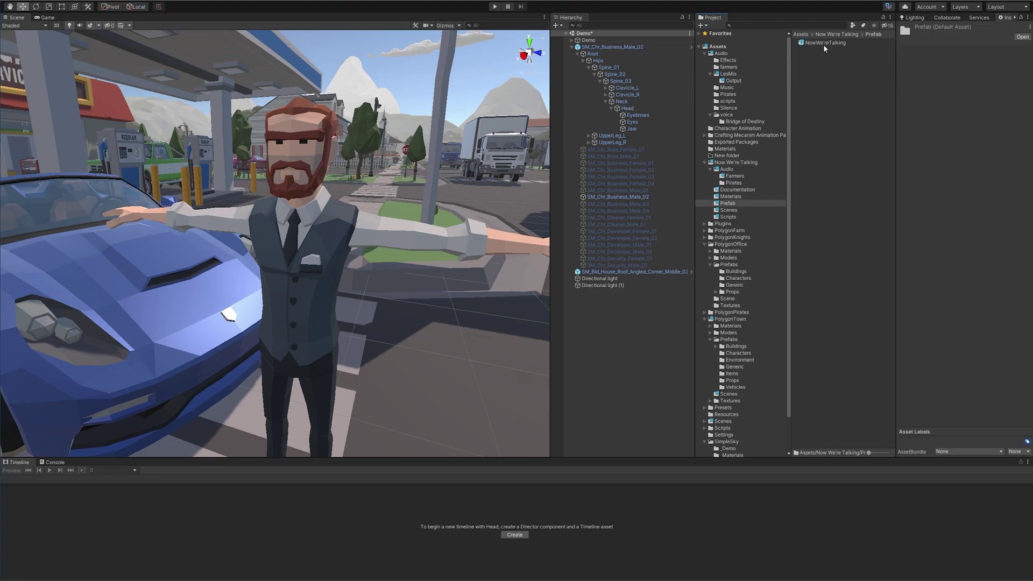
pyautogui.moveTo(815, 46); pyautogui.dragTo(634, 110)
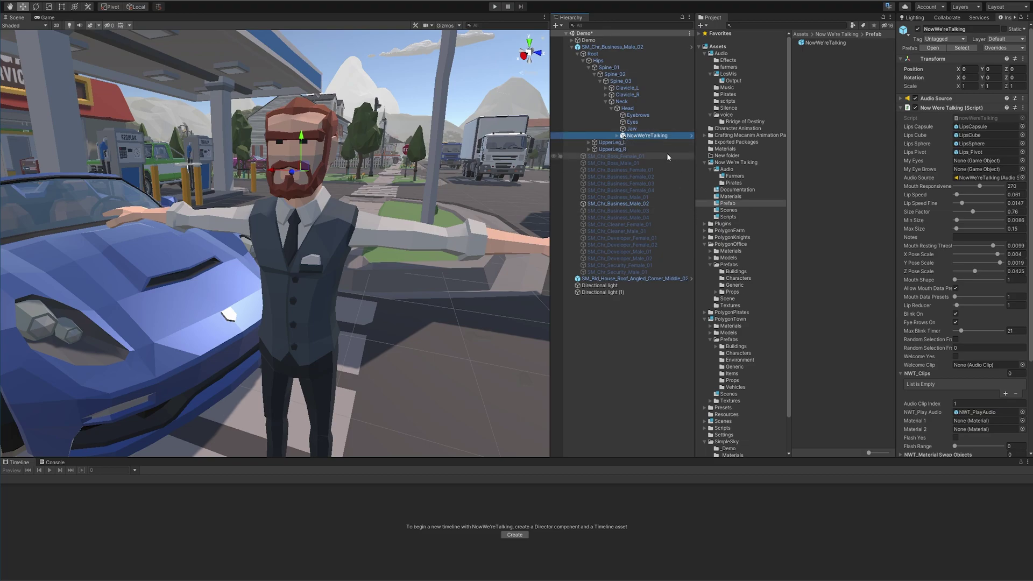
# - Check the position, rotation and scale values of the added NowWe'reTalking object
pyautogui.click(967, 69)
pyautogui.press('Tab')
pyautogui.press('Tab')
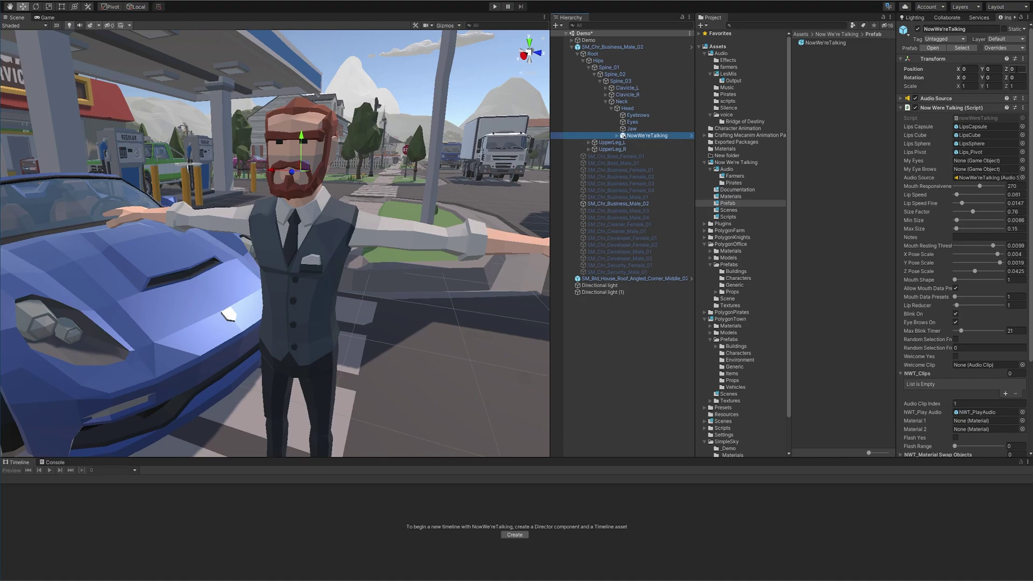
pyautogui.press('Tab')
pyautogui.press('Tab')
pyautogui.press('Tab')
pyautogui.press('Tab')
pyautogui.press('Tab')
pyautogui.press('Tab')
pyautogui.press('Tab')
# - Set the Lips_Pivot object's scale to 1 on all three axes and its X position to 0
pyautogui.keyDown('alt'); pyautogui.moveTo(463, 164); pyautogui.dragTo(508, 169); pyautogui.keyUp('alt')
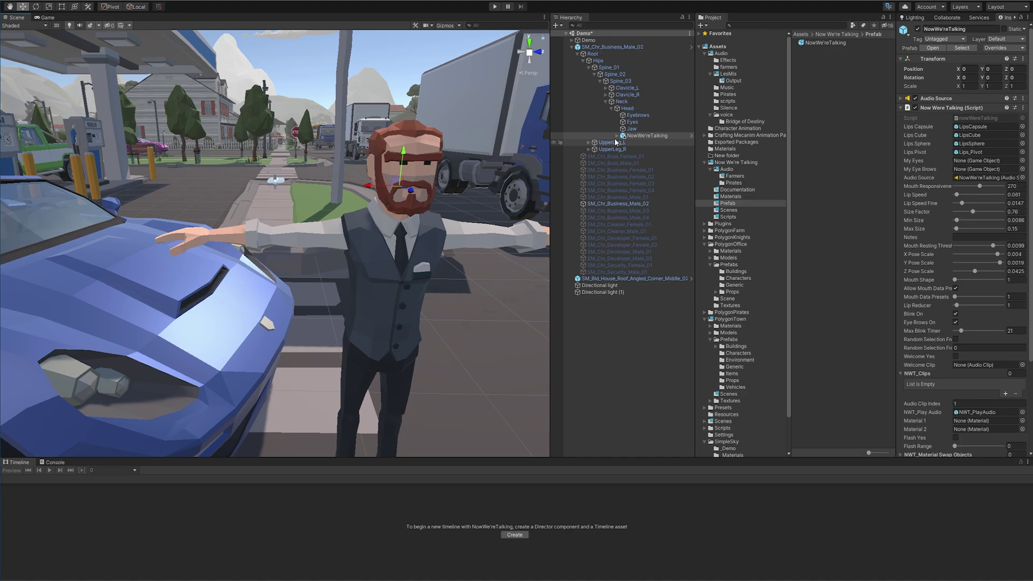
pyautogui.keyDown('alt'); pyautogui.moveTo(344, 207); pyautogui.dragTo(305, 241); pyautogui.keyUp('alt')
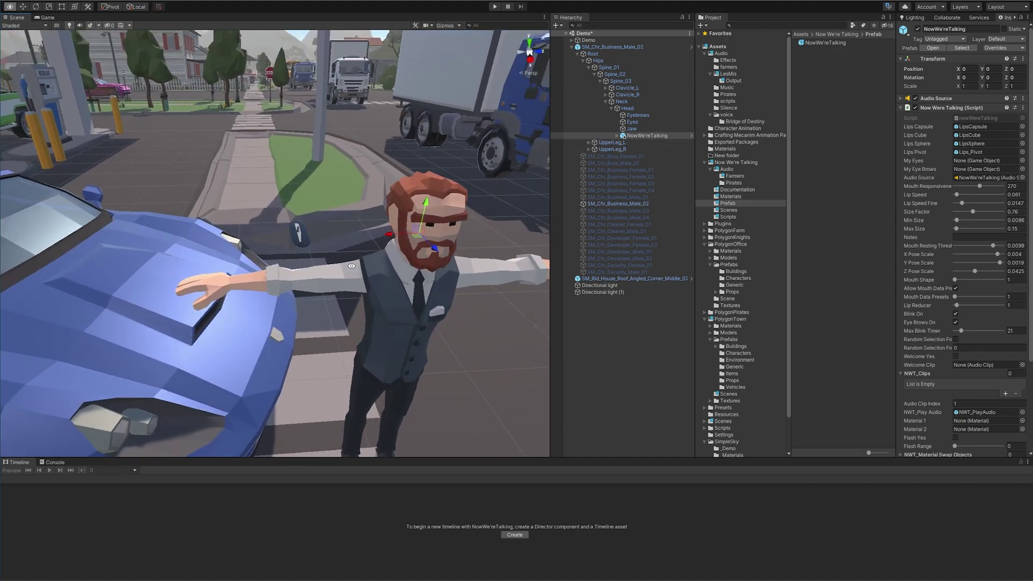
pyautogui.keyDown('alt'); pyautogui.moveTo(351, 272); pyautogui.dragTo(452, 396, button='right'); pyautogui.keyUp('alt')
pyautogui.keyDown('alt'); pyautogui.moveTo(452, 396); pyautogui.dragTo(394, 356); pyautogui.keyUp('alt')
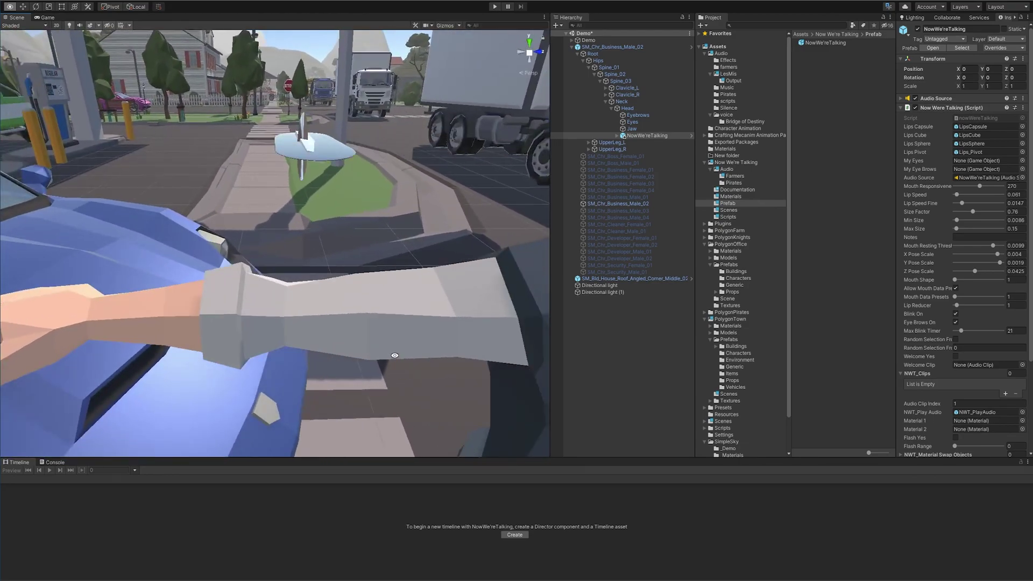
pyautogui.click(318, 156)
pyautogui.click(649, 151)
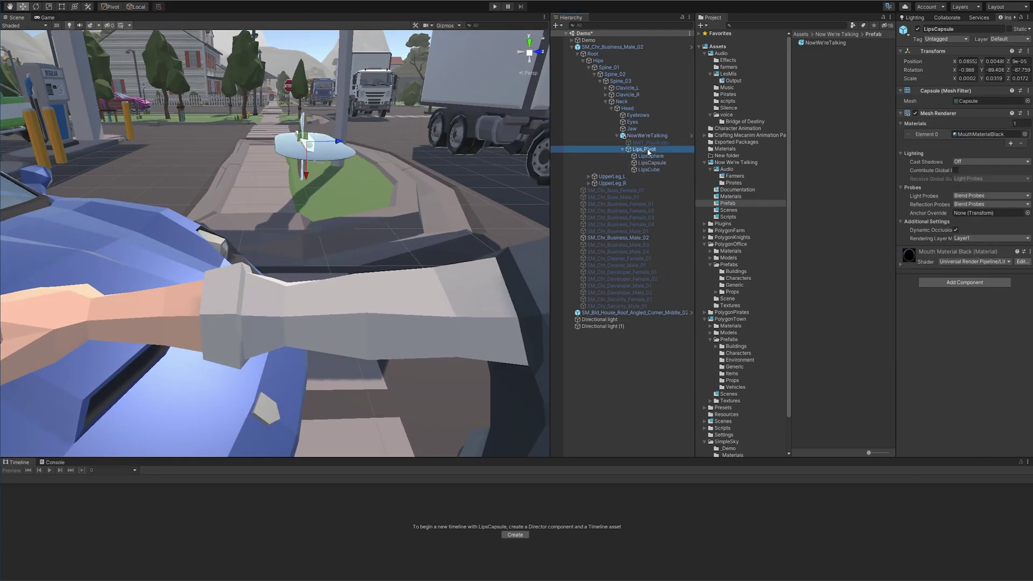
pyautogui.click(965, 78)
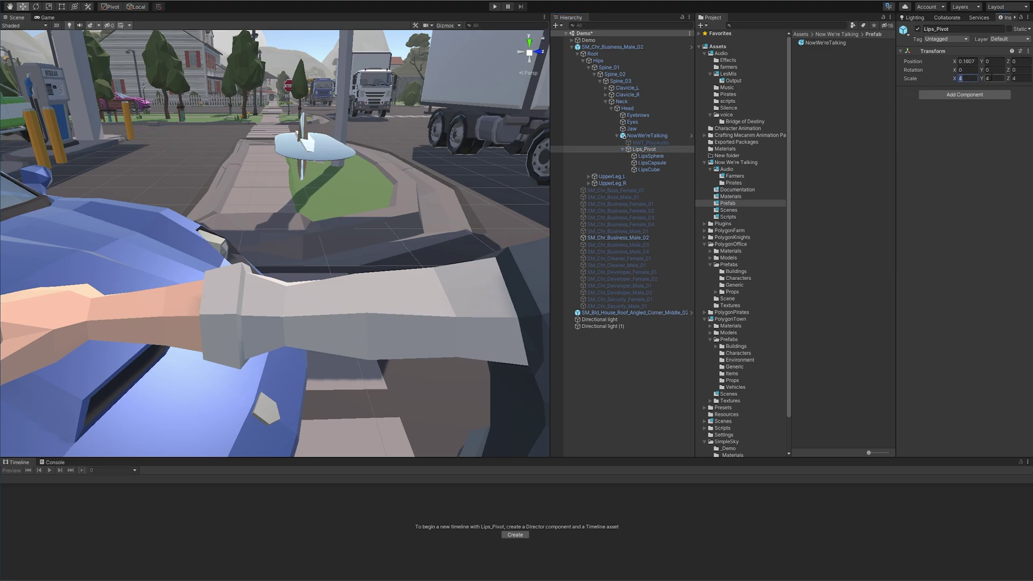
pyautogui.write('1')
pyautogui.press('Tab')
pyautogui.write('1')
pyautogui.press('Tab')
pyautogui.write('1')
pyautogui.press('Return')
pyautogui.click(973, 60)
pyautogui.write('32')
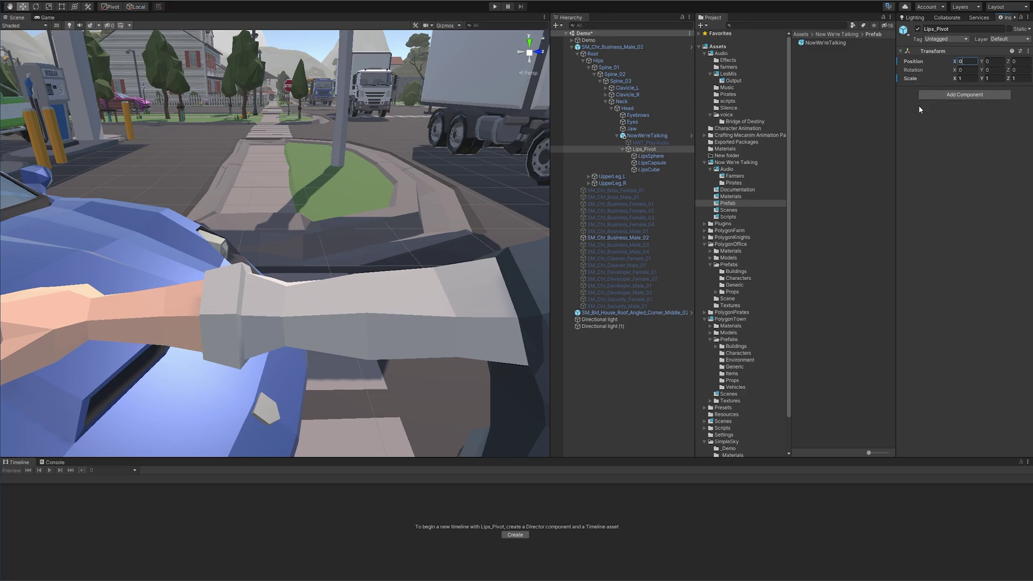
# - Set the Y rotation of Lips_Pivot to -90 so the lips face forward
pyautogui.click(635, 149)
pyautogui.press('f')
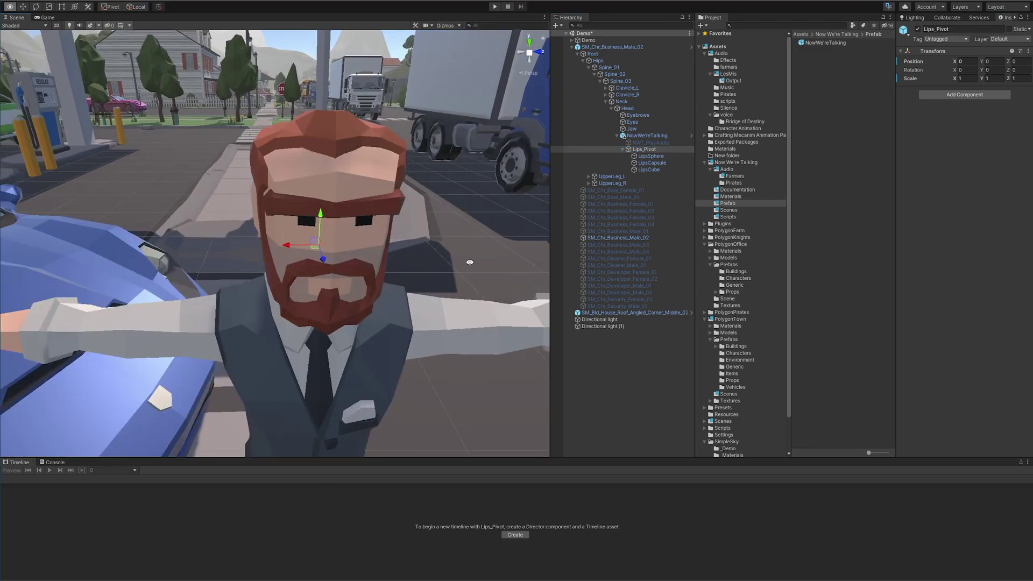
pyautogui.keyDown('alt'); pyautogui.moveTo(421, 305); pyautogui.dragTo(366, 291); pyautogui.keyUp('alt')
pyautogui.keyDown('alt'); pyautogui.moveTo(366, 291); pyautogui.dragTo(482, 446, button='right'); pyautogui.keyUp('alt')
pyautogui.moveTo(450, 280); pyautogui.dragTo(357, 280, button='middle')
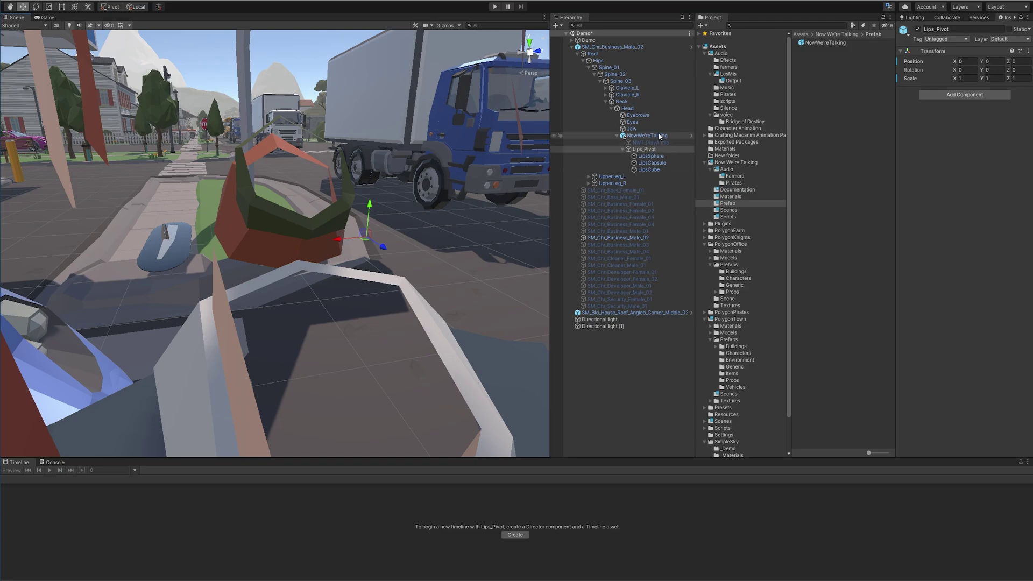
pyautogui.press('alt')
pyautogui.scroll(-5, 349, 298)
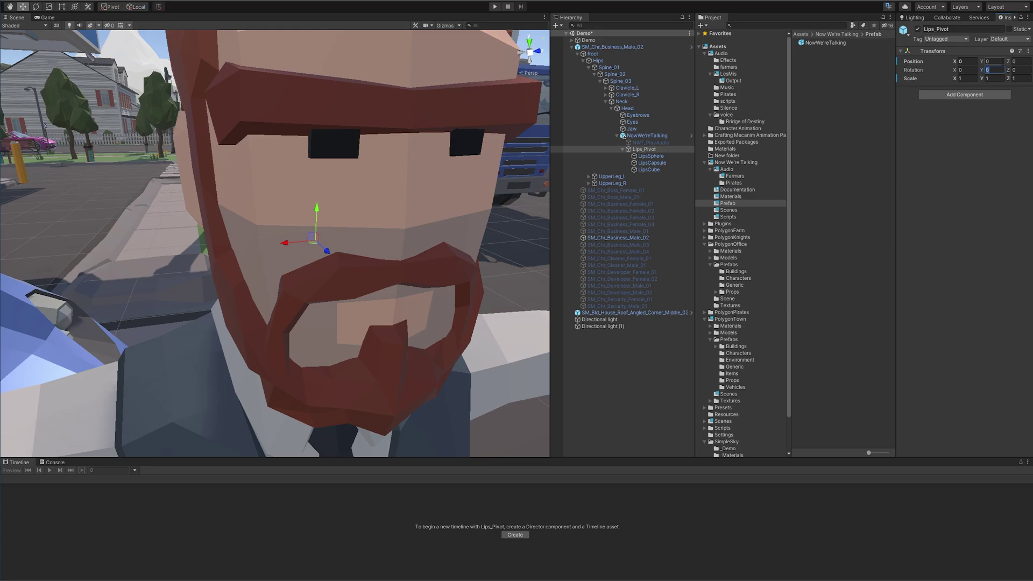
pyautogui.write('90')
# - Move Lips_Pivot forward to a Z position of about 0.0697, shift it to X about 0.0011 and lower it slightly onto the mouth area
pyautogui.keyDown('alt'); pyautogui.moveTo(431, 322); pyautogui.dragTo(350, 271, button='right'); pyautogui.keyUp('alt')
pyautogui.moveTo(332, 257); pyautogui.dragTo(357, 301)
pyautogui.keyDown('alt'); pyautogui.moveTo(357, 301); pyautogui.dragTo(337, 260, button='right'); pyautogui.keyUp('alt')
pyautogui.moveTo(337, 261); pyautogui.dragTo(289, 231, button='middle')
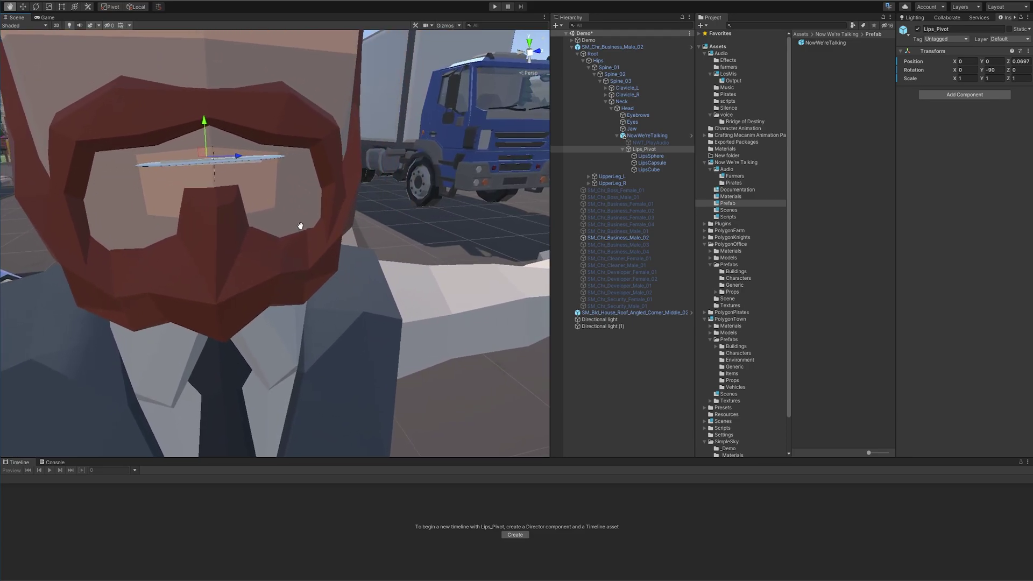
pyautogui.scroll(2, 300, 217)
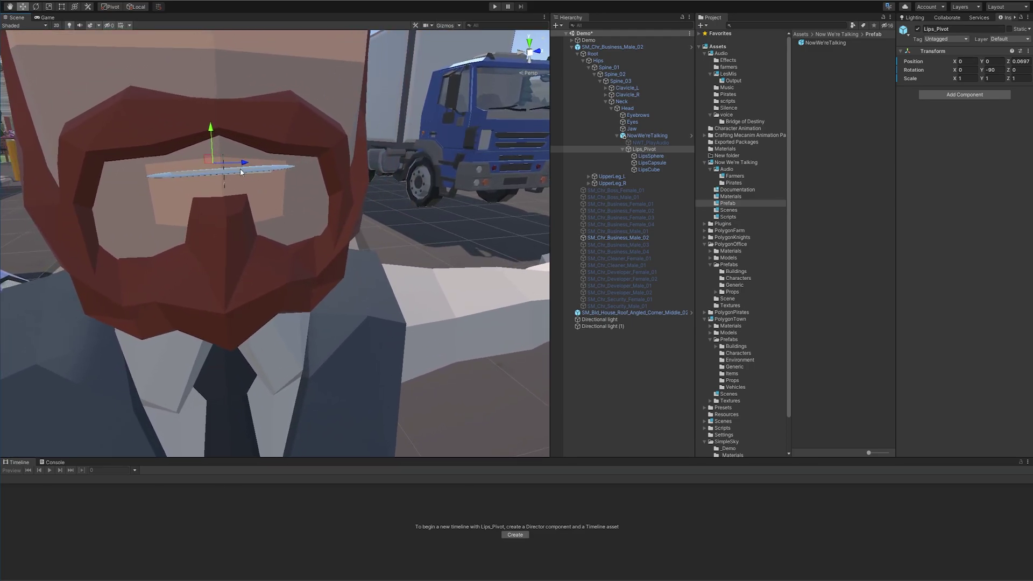
pyautogui.moveTo(242, 164); pyautogui.dragTo(243, 164)
pyautogui.moveTo(210, 131); pyautogui.dragTo(212, 142)
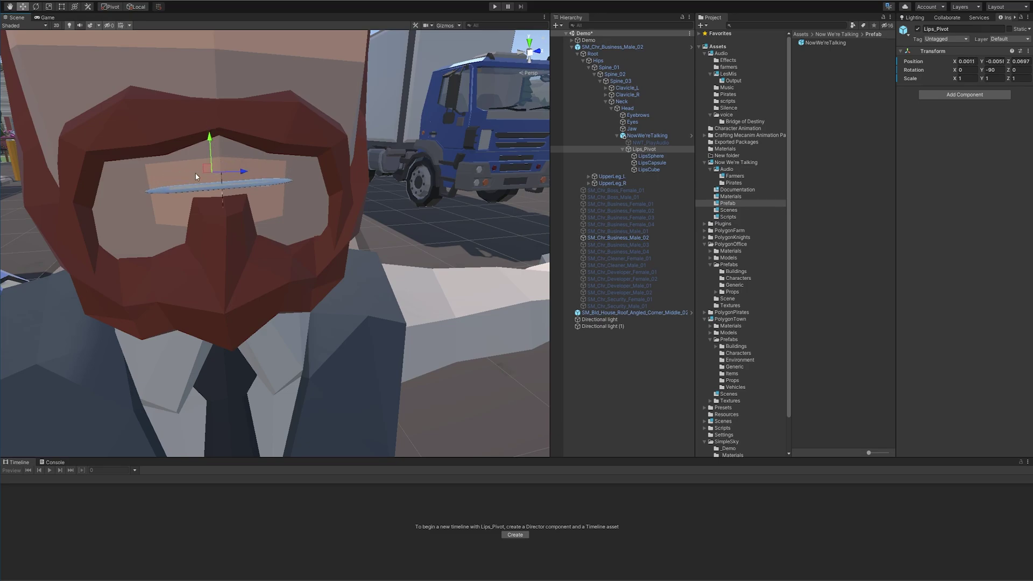
# - Move Lips_Pivot back toward the face to a Z position of about 0.055
pyautogui.keyDown('alt'); pyautogui.moveTo(211, 217); pyautogui.dragTo(304, 250); pyautogui.keyUp('alt')
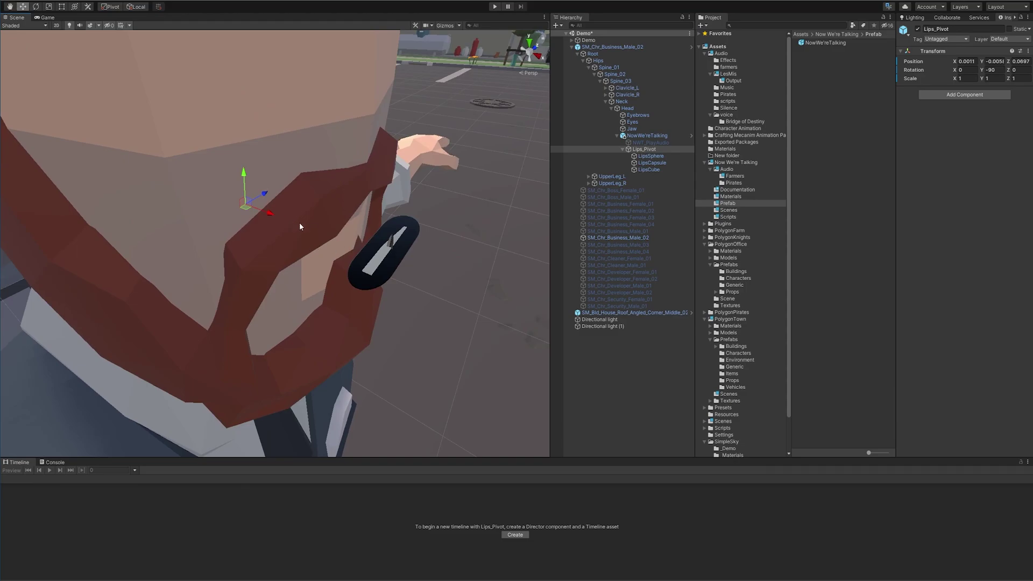
pyautogui.moveTo(271, 214); pyautogui.dragTo(262, 212)
pyautogui.keyDown('alt'); pyautogui.moveTo(374, 242); pyautogui.dragTo(415, 289); pyautogui.keyUp('alt')
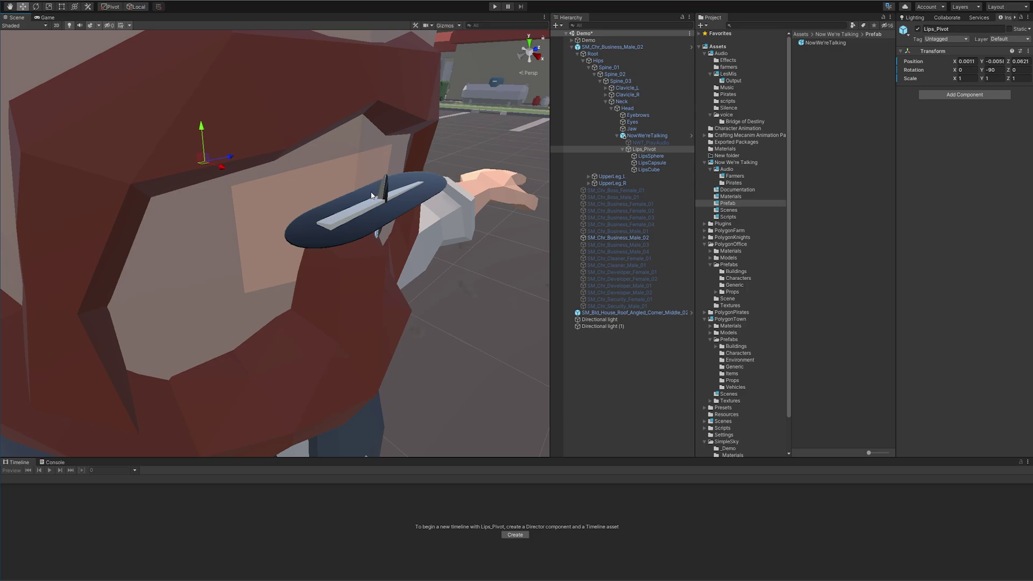
pyautogui.moveTo(223, 172); pyautogui.dragTo(204, 170)
pyautogui.keyDown('alt'); pyautogui.moveTo(351, 258); pyautogui.dragTo(369, 302); pyautogui.keyUp('alt')
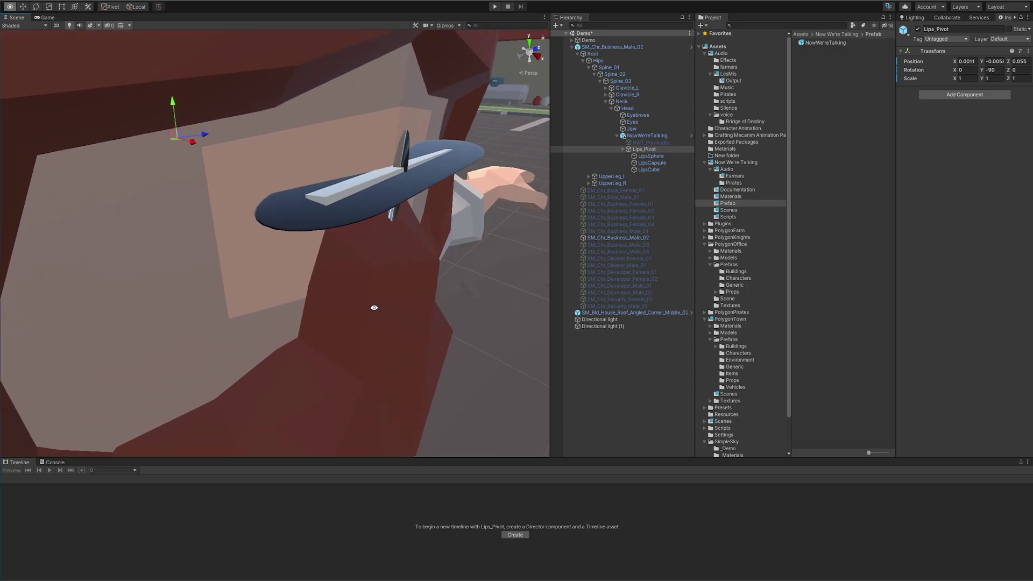
pyautogui.scroll(3, 385, 306)
pyautogui.keyDown('alt'); pyautogui.moveTo(429, 328); pyautogui.dragTo(334, 303); pyautogui.keyUp('alt')
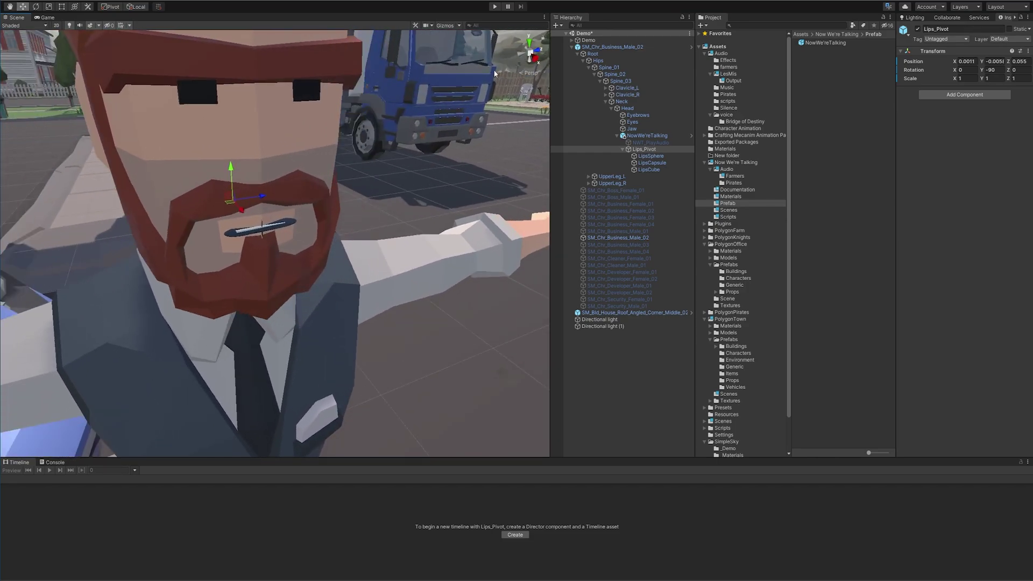
# - Run the scene, inspect the mouth's placement on the character's face in the scene and game views, and stop playback
pyautogui.click(495, 7)
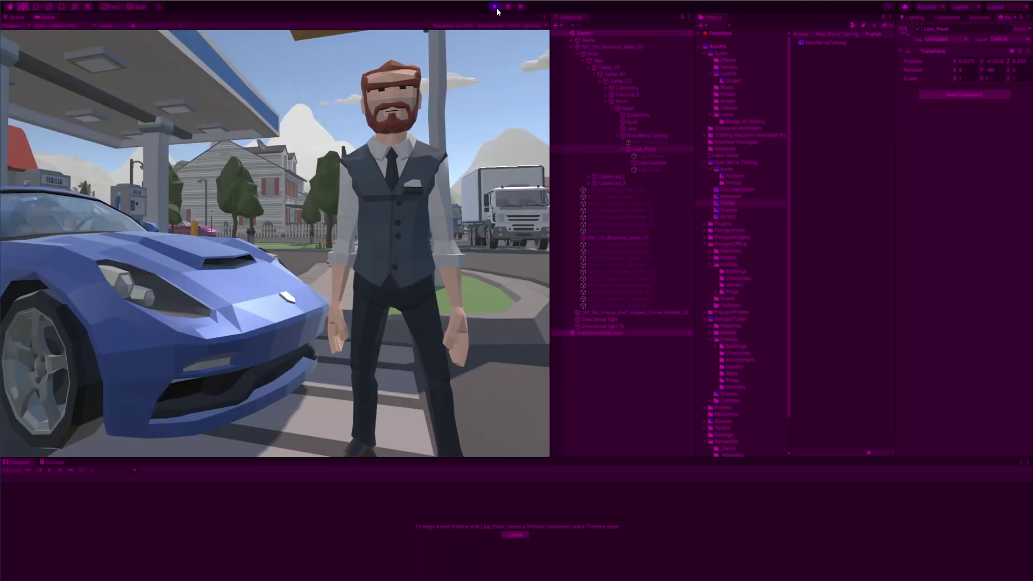
pyautogui.click(15, 17)
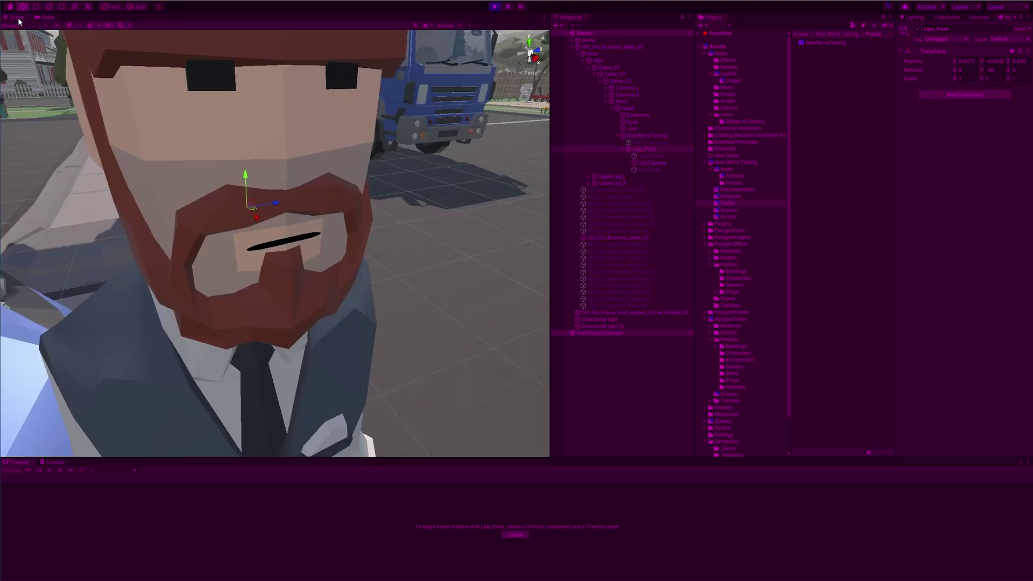
pyautogui.press('w')
pyautogui.moveTo(351, 247); pyautogui.dragTo(350, 351, button='right')
pyautogui.click(46, 18)
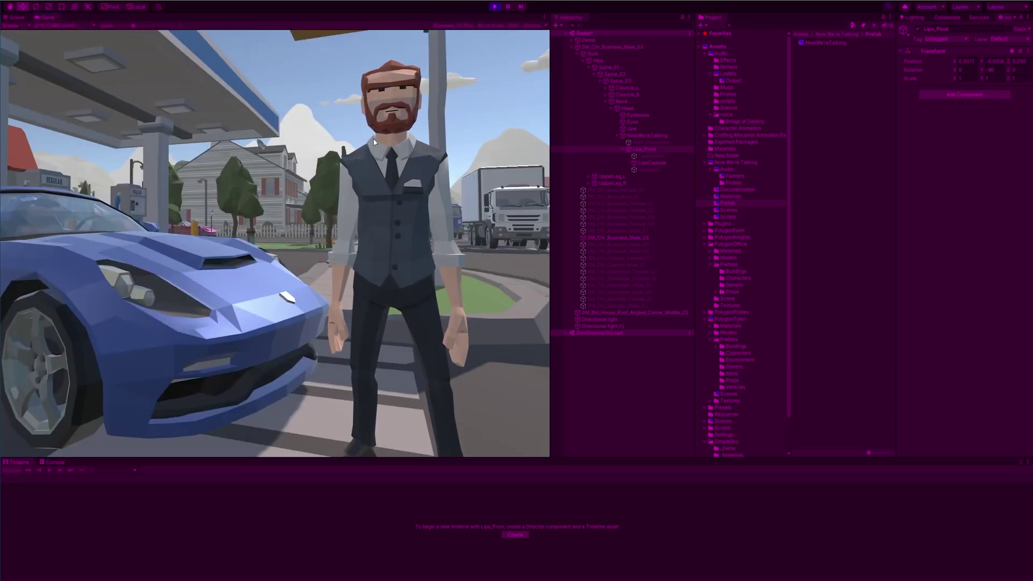
pyautogui.click(17, 17)
pyautogui.scroll(6, 502, 402)
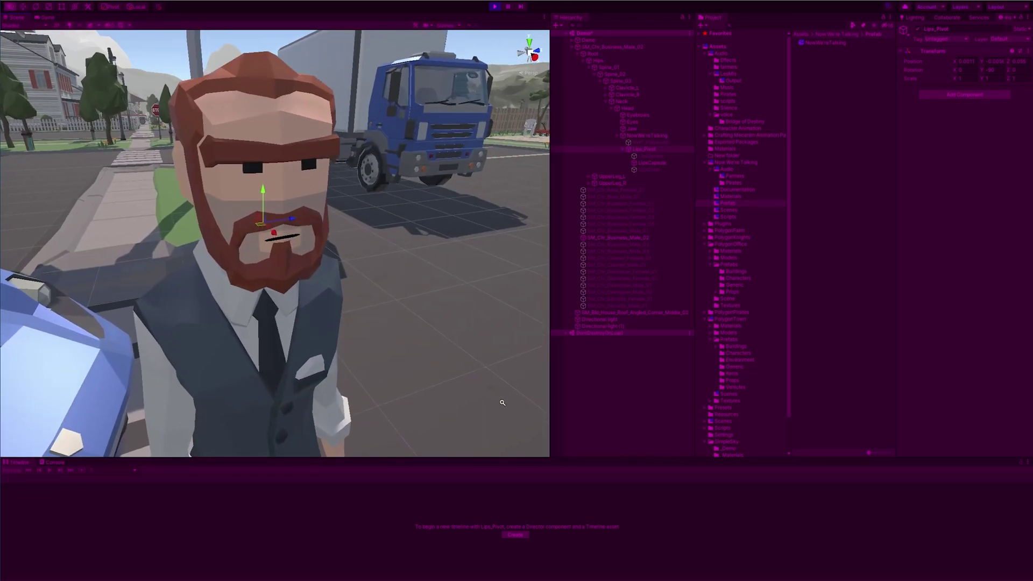
pyautogui.keyDown('alt'); pyautogui.moveTo(503, 402); pyautogui.dragTo(430, 385); pyautogui.keyUp('alt')
pyautogui.keyDown('alt'); pyautogui.moveTo(431, 385); pyautogui.dragTo(405, 386, button='right'); pyautogui.keyUp('alt')
pyautogui.hotkey('ctrl', 'p')
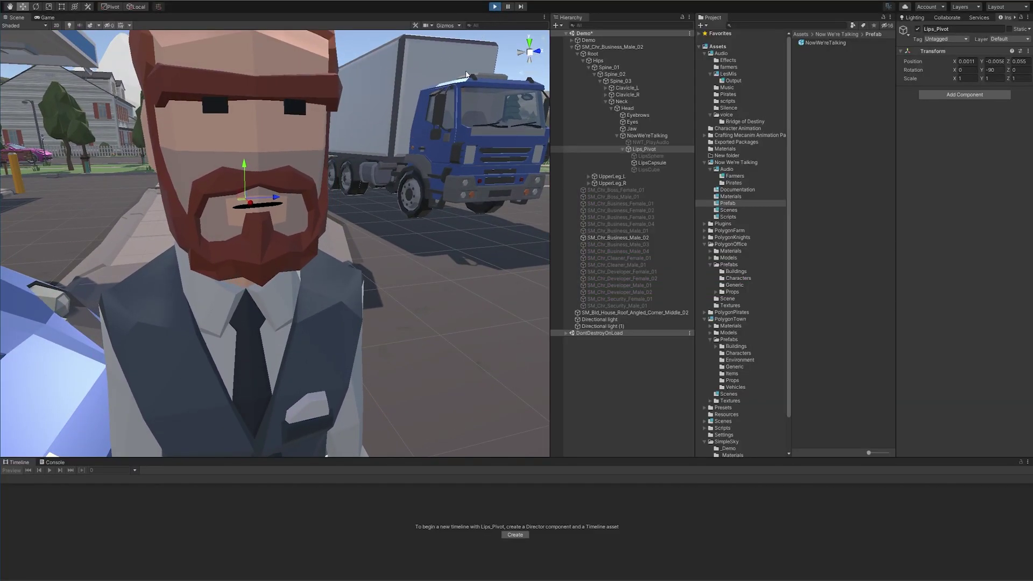
# - Tilt Lips_Pivot slightly about its X axis to align the lips with the face, and run the scene
pyautogui.keyDown('alt'); pyautogui.moveTo(285, 274); pyautogui.dragTo(275, 353, button='right'); pyautogui.keyUp('alt')
pyautogui.keyDown('alt'); pyautogui.moveTo(275, 353); pyautogui.dragTo(309, 321); pyautogui.keyUp('alt')
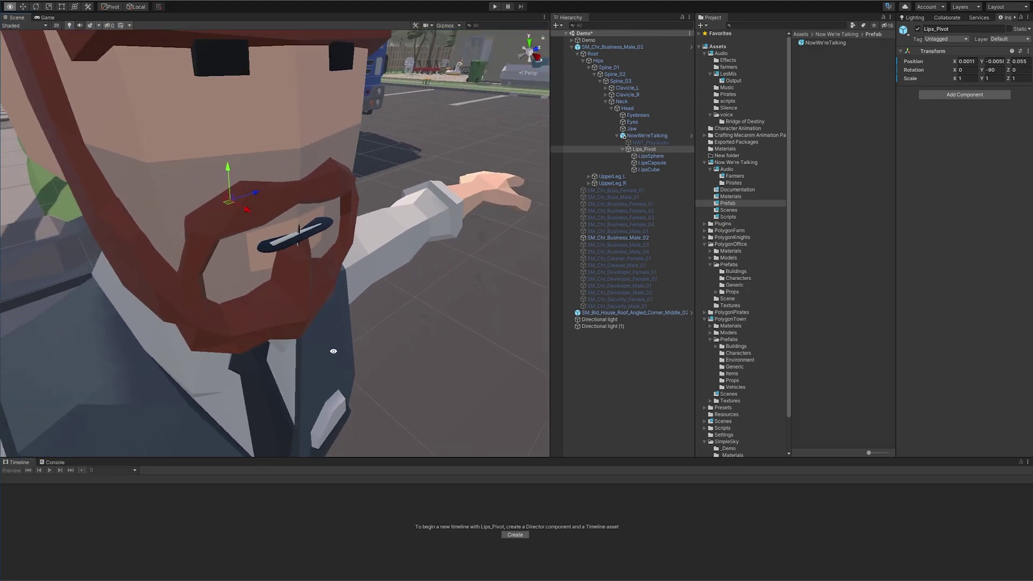
pyautogui.press('e')
pyautogui.keyDown('alt'); pyautogui.moveTo(300, 282); pyautogui.dragTo(330, 295); pyautogui.keyUp('alt')
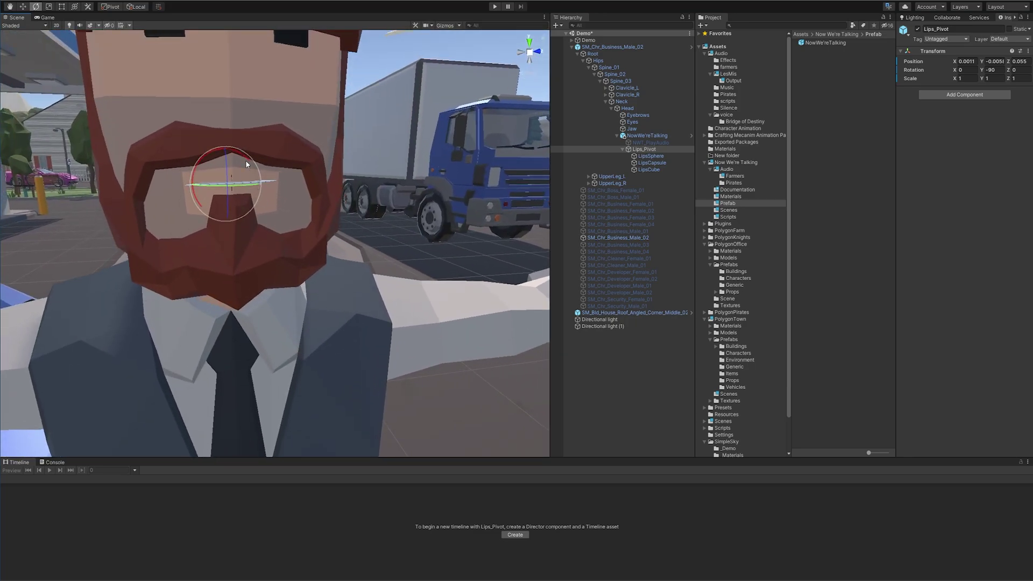
pyautogui.moveTo(247, 161); pyautogui.dragTo(551, 30)
pyautogui.click(496, 6)
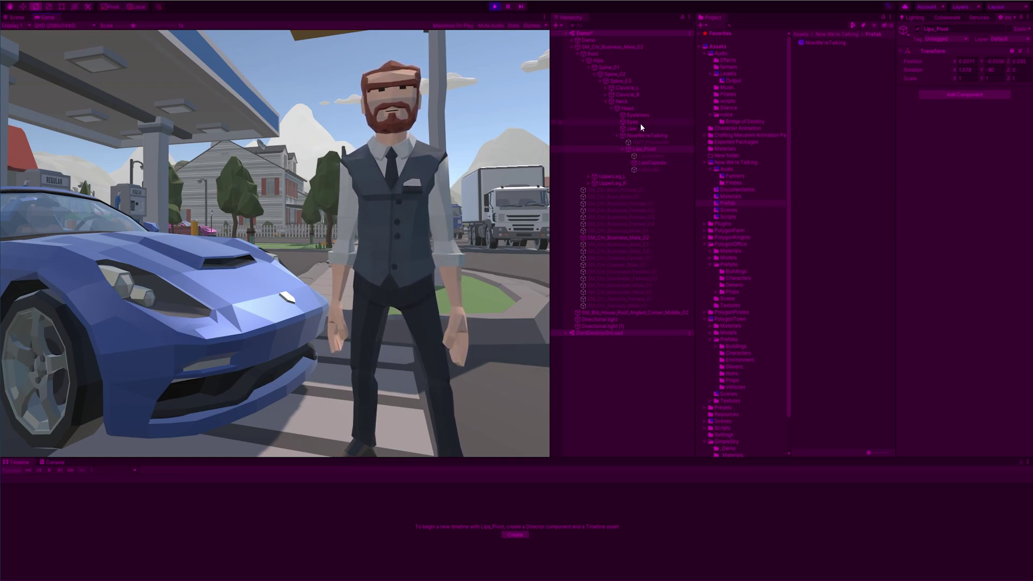
# - Try different Mouth Data Presets values on the running NowWe'reTalking object, and stop playback
pyautogui.click(658, 137)
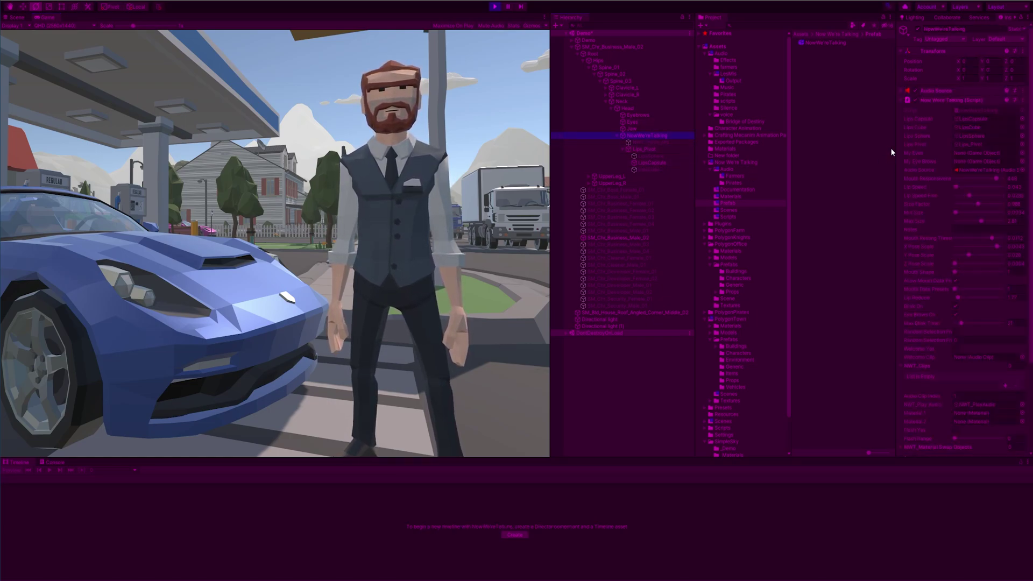
pyautogui.moveTo(896, 141); pyautogui.dragTo(829, 142)
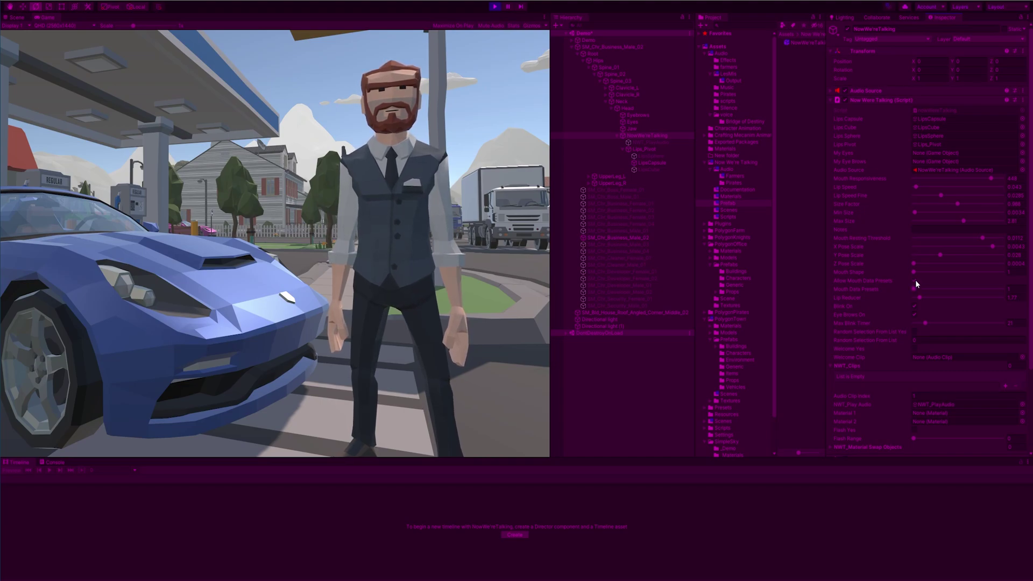
pyautogui.moveTo(912, 289); pyautogui.dragTo(950, 291)
pyautogui.moveTo(938, 291); pyautogui.dragTo(919, 291)
pyautogui.moveTo(914, 290); pyautogui.dragTo(1000, 292)
pyautogui.click(495, 7)
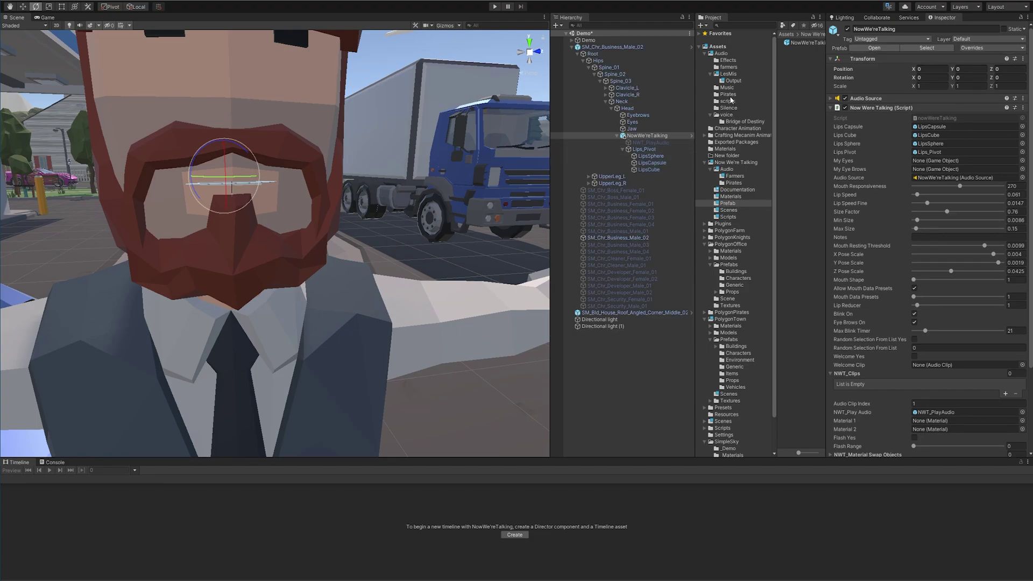
# - Add the Pirate_Mate_L_001 audio clip from the Pirates audio folder to the NWT_Clips list of NowWe'reTalking
pyautogui.click(733, 183)
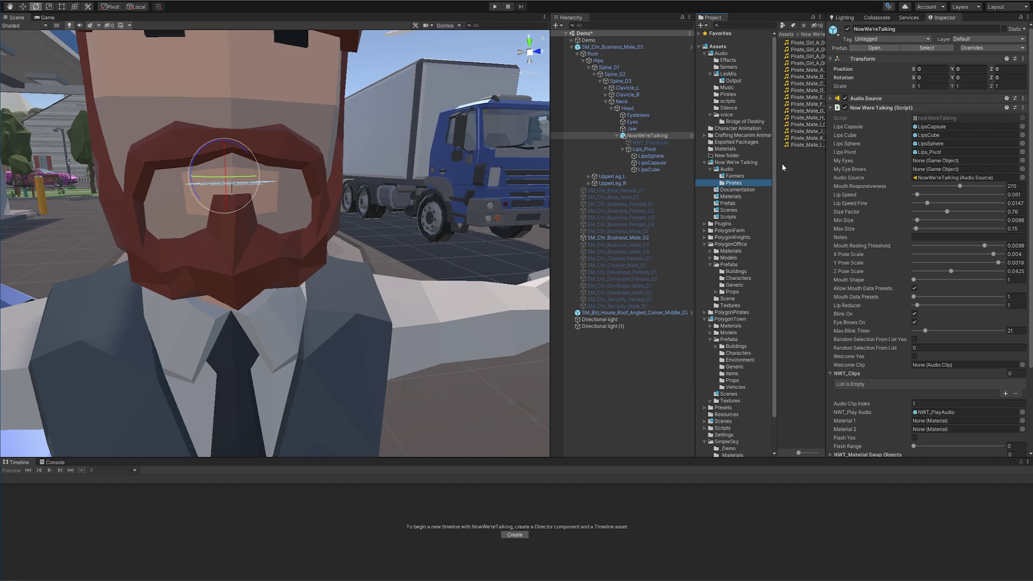
pyautogui.click(797, 145)
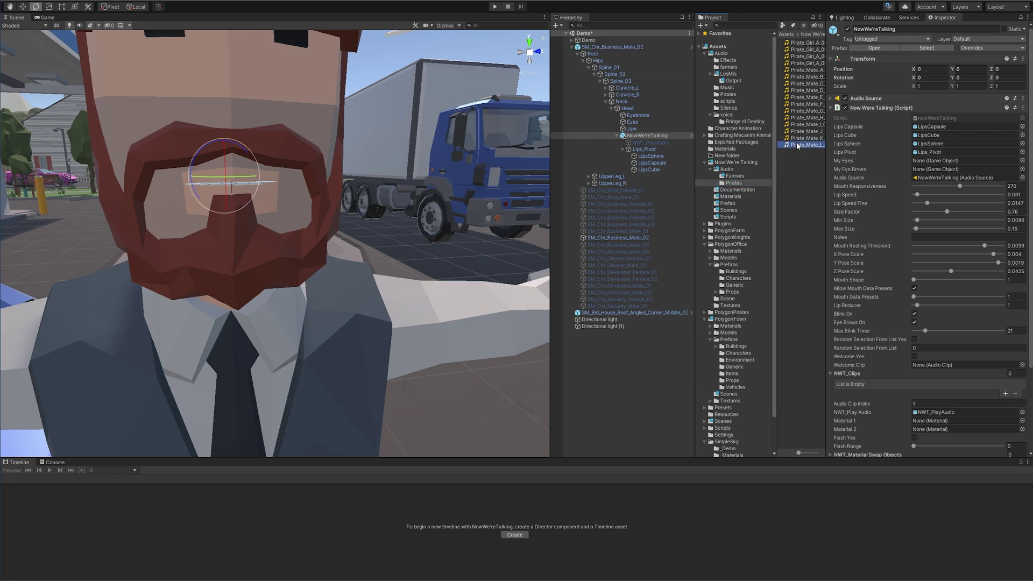
pyautogui.moveTo(798, 146); pyautogui.dragTo(856, 381)
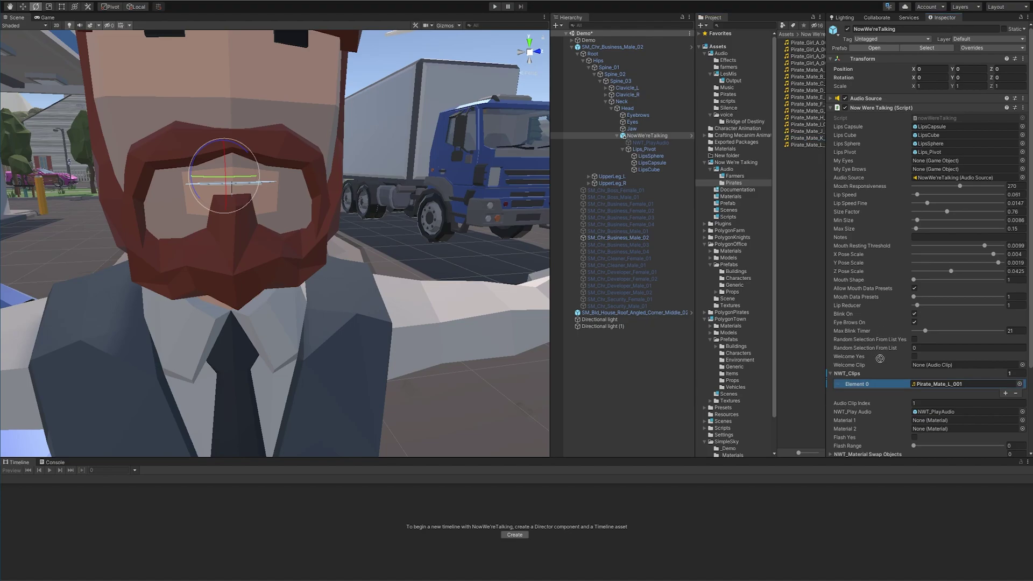
# - Try adding Pirate_Mate_K_001 and Pirate_Mate_F_001 to NWT_Clips, and reset the list size to 1
pyautogui.moveTo(874, 383); pyautogui.dragTo(855, 376)
pyautogui.moveTo(804, 104); pyautogui.dragTo(858, 376)
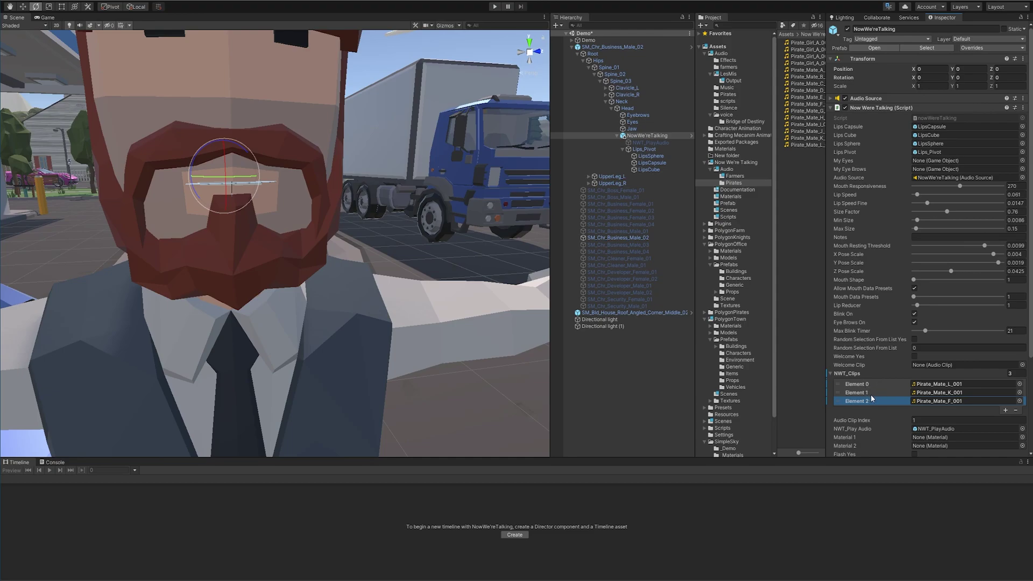
pyautogui.write('1')
pyautogui.press('Return')
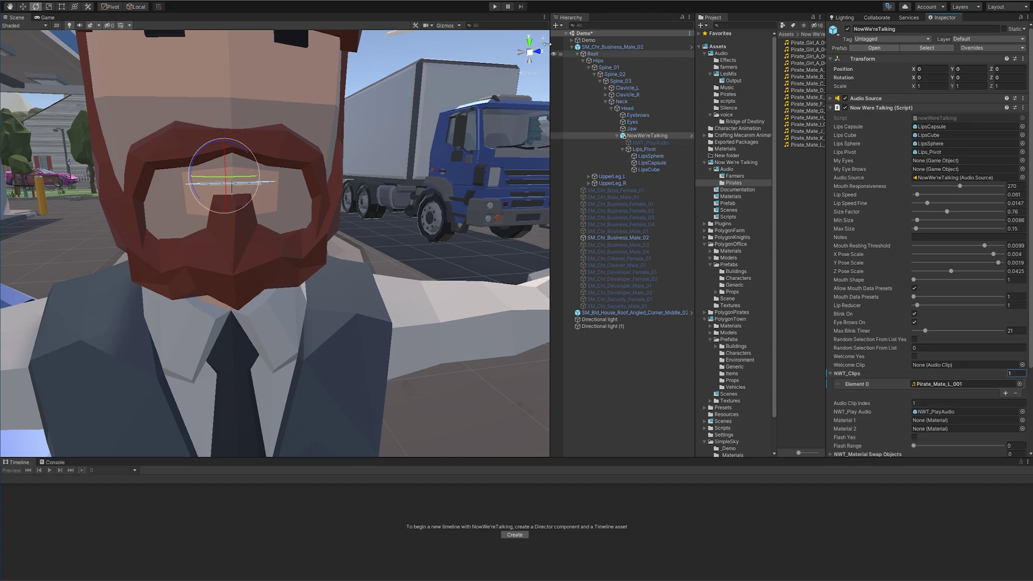
# - Run the scene and test the lip sync by activating NWT_PlayAudio, checking the mouth preset on NowWe'reTalking
pyautogui.click(495, 7)
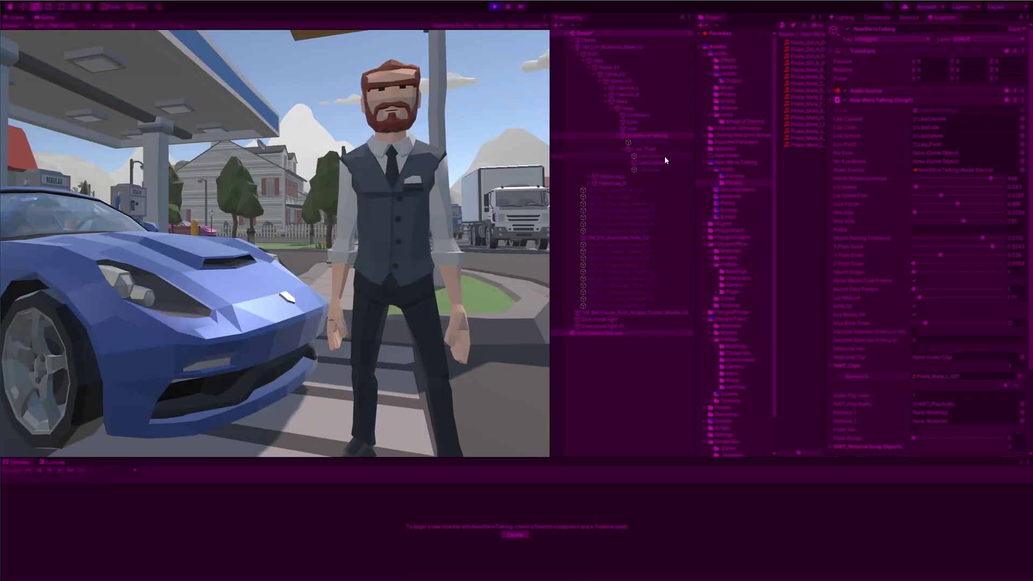
pyautogui.click(654, 142)
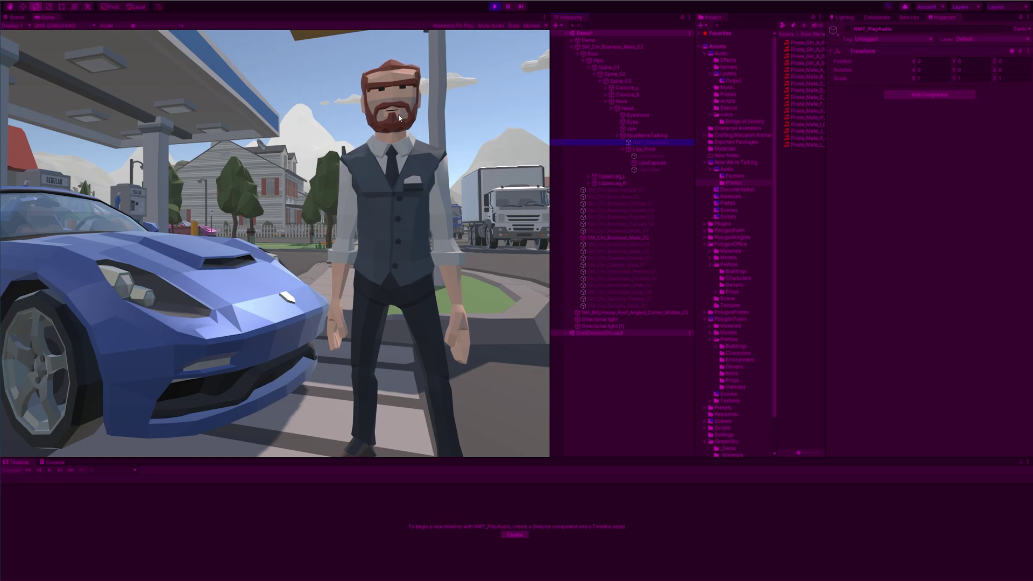
pyautogui.click(657, 136)
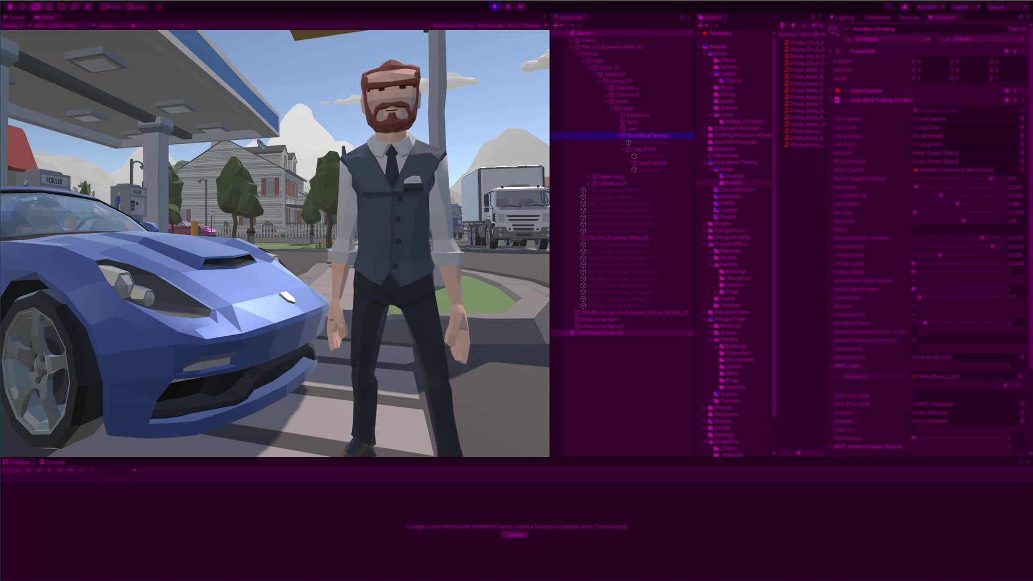
pyautogui.click(913, 289)
pyautogui.click(657, 143)
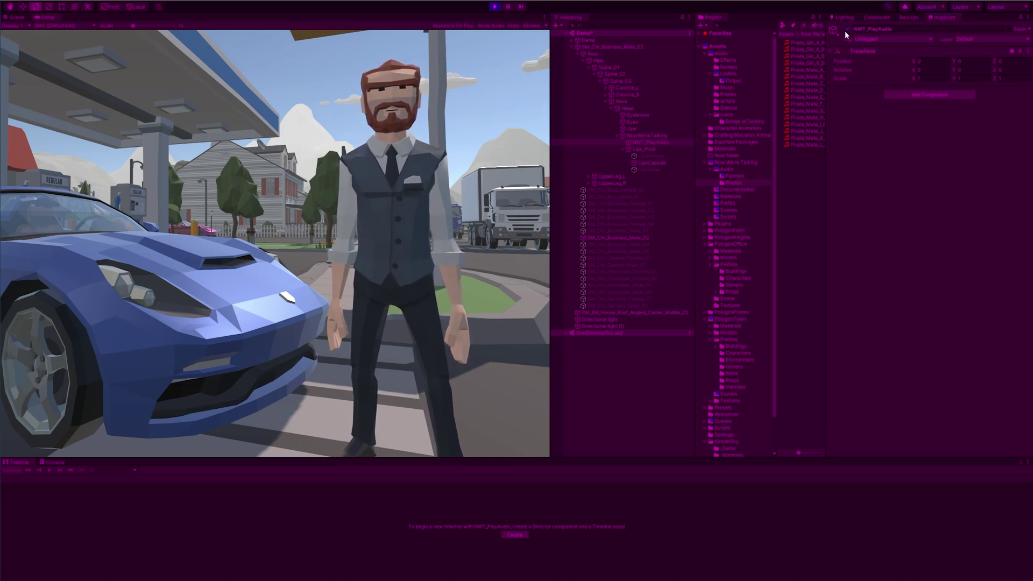
# - Raise Mouth Data Presets on NowWe'reTalking during playback and toggle NWT_PlayAudio to test the lip sync
pyautogui.click(660, 138)
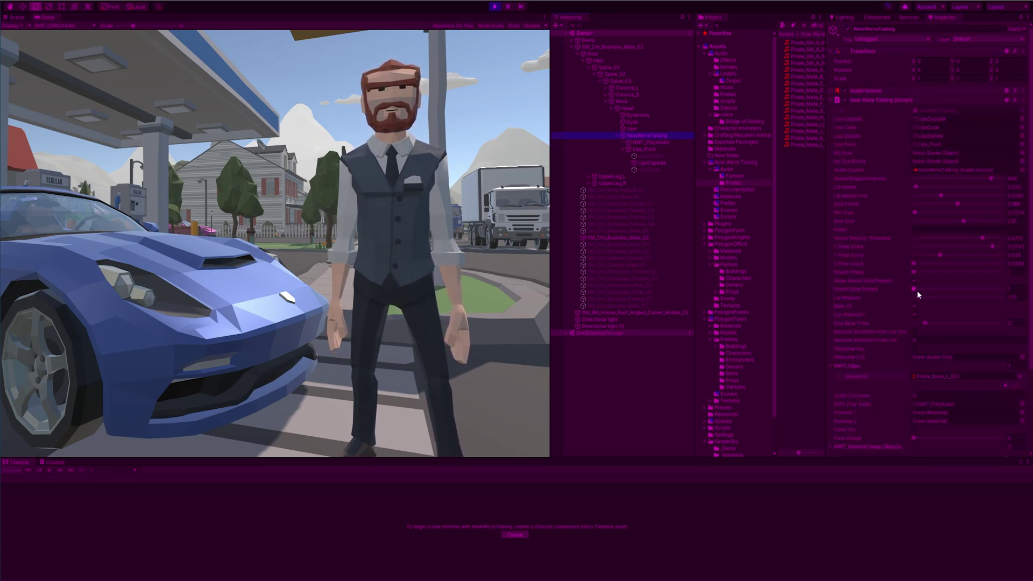
pyautogui.moveTo(915, 289); pyautogui.dragTo(999, 290)
pyautogui.click(673, 142)
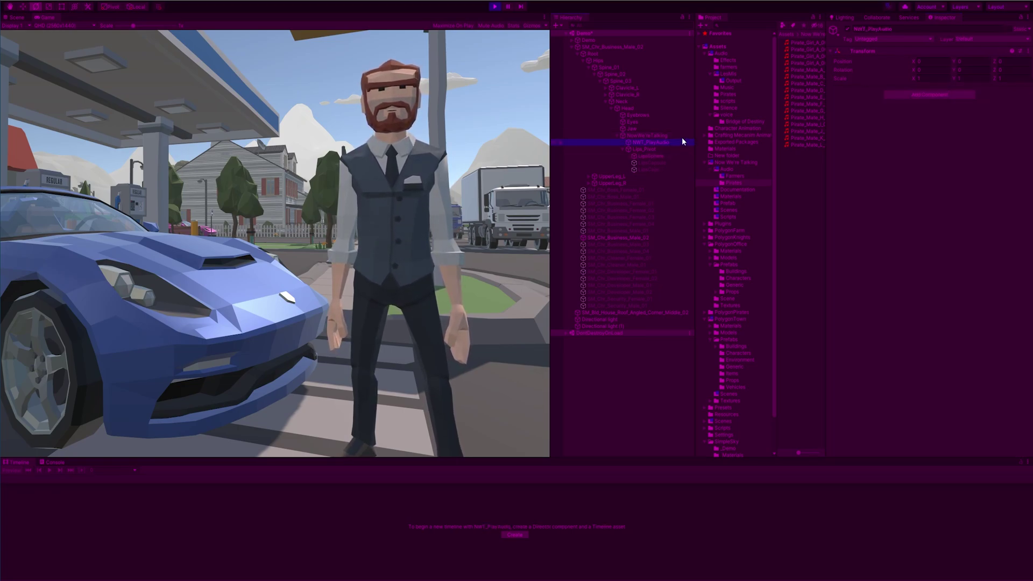
pyautogui.click(845, 27)
pyautogui.click(847, 28)
# - Replay the audio through NWT_PlayAudio and examine the talking mouth from different angles in the scene view
pyautogui.click(16, 18)
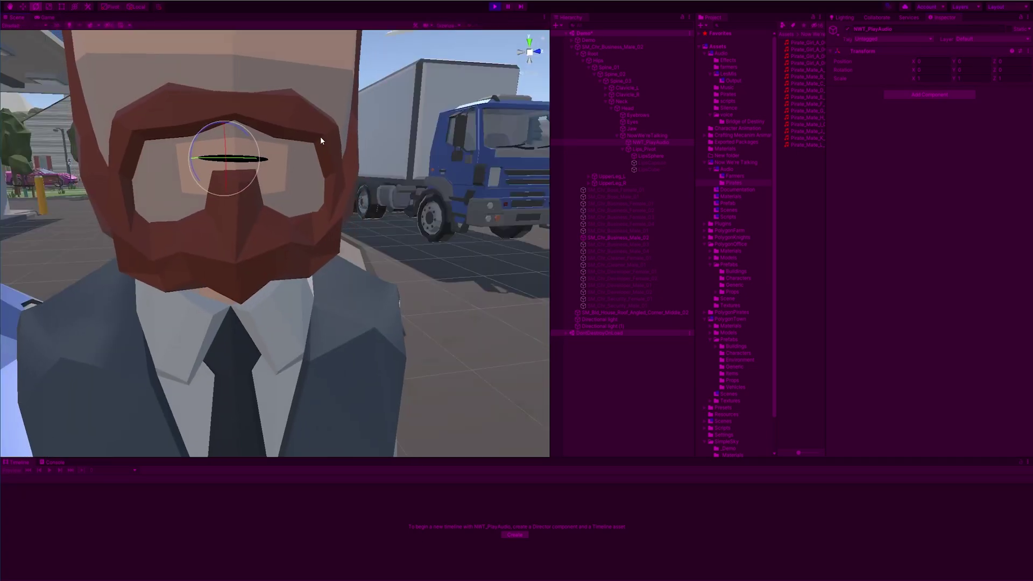
pyautogui.scroll(-10, 350, 256)
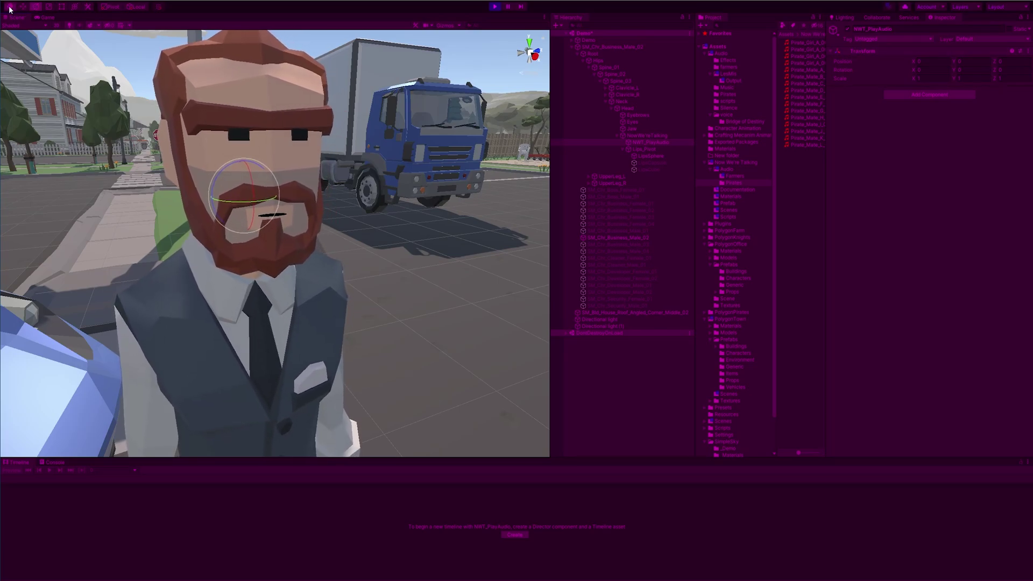
pyautogui.click(655, 142)
pyautogui.click(847, 29)
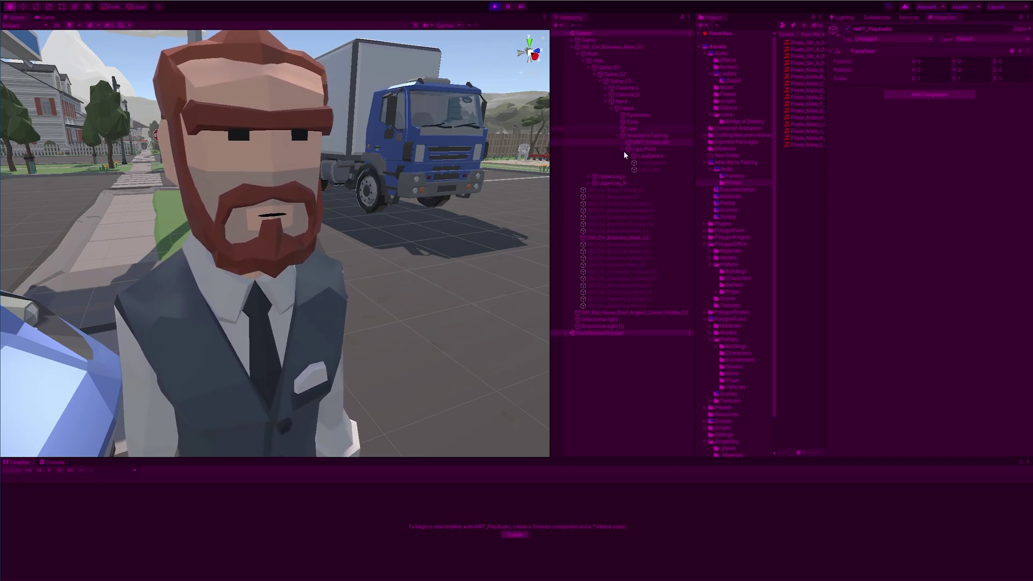
pyautogui.moveTo(434, 395); pyautogui.dragTo(429, 362, button='right')
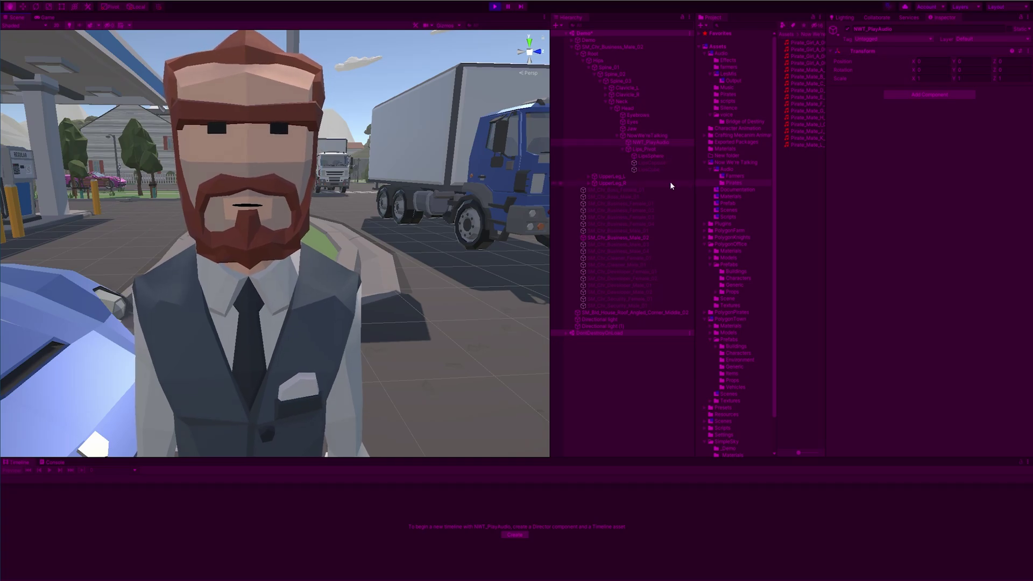
# - Try MouthMaterialDarkRed on the LipsSphere during playback and select NWT_PlayAudio to test the mouth
pyautogui.click(647, 155)
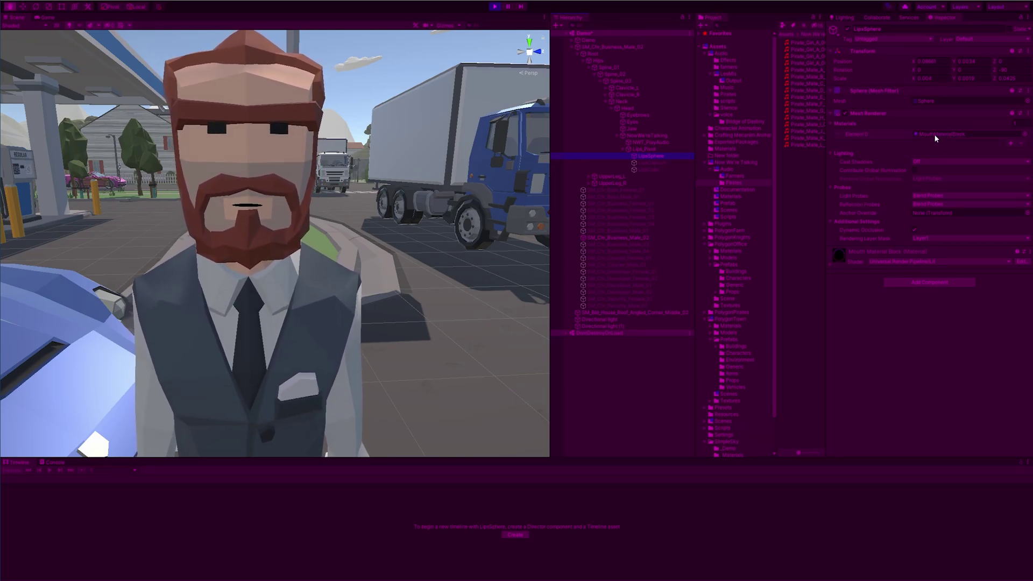
pyautogui.click(958, 134)
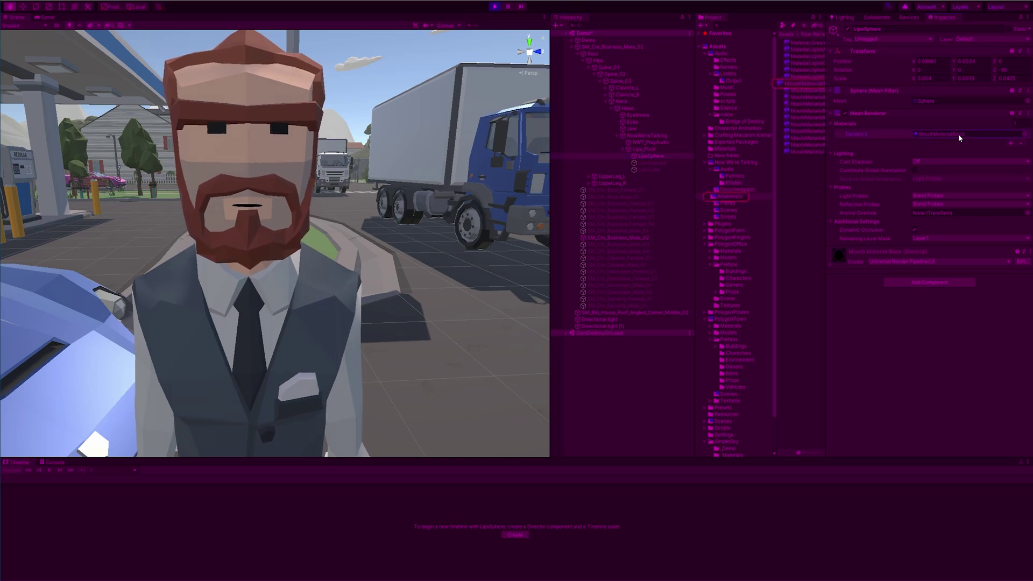
pyautogui.moveTo(777, 168); pyautogui.dragTo(686, 171)
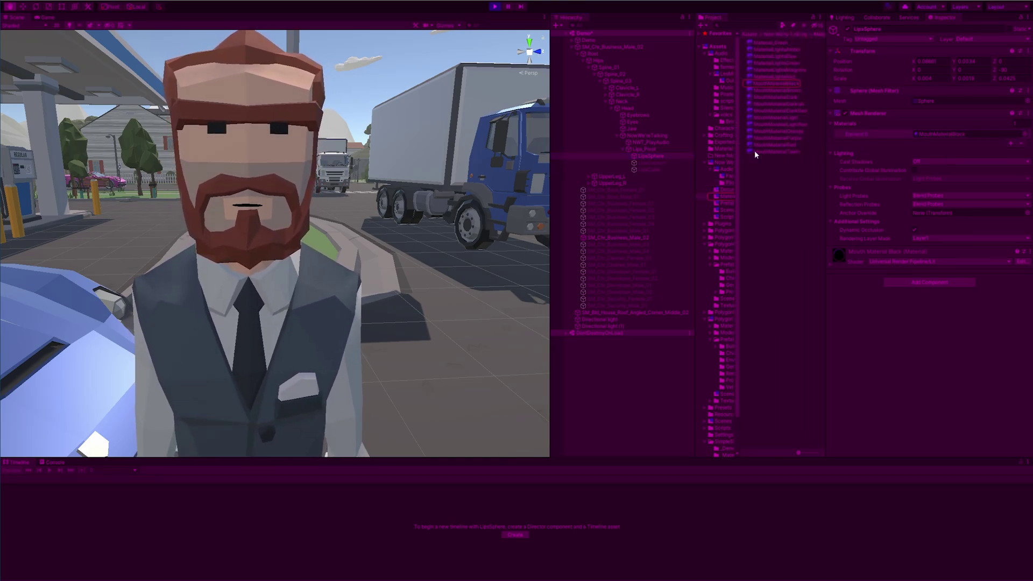
pyautogui.moveTo(773, 111); pyautogui.dragTo(961, 134)
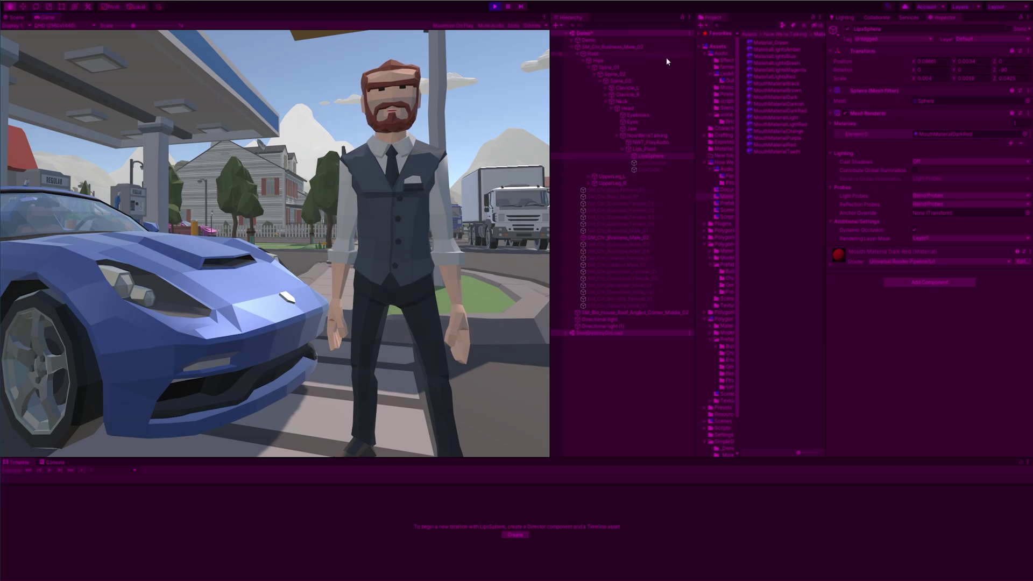
pyautogui.click(652, 143)
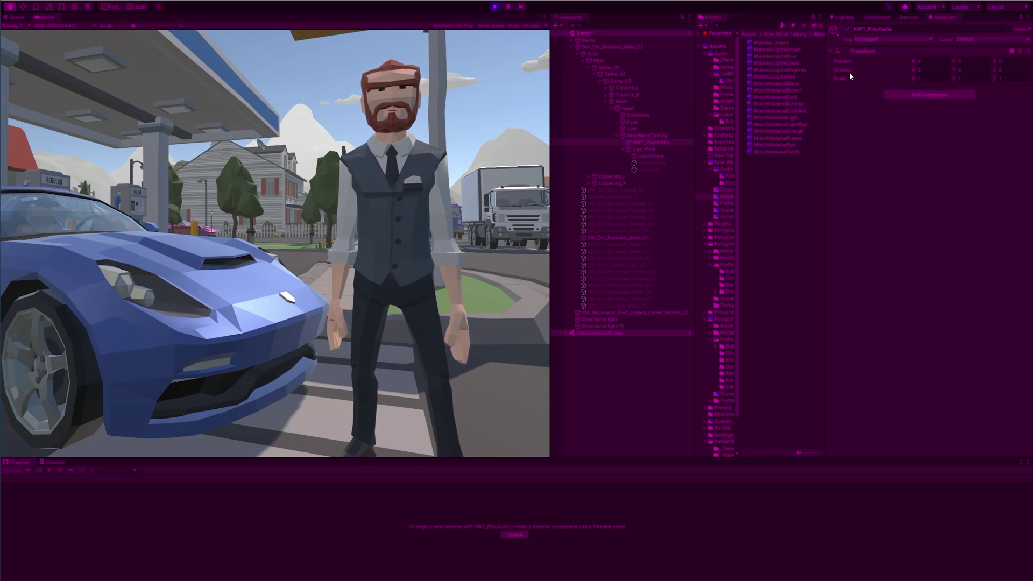
# - Try MouthMaterialTeeth on the LipsSphere, and replace it with MouthMaterialLightRed
pyautogui.click(652, 155)
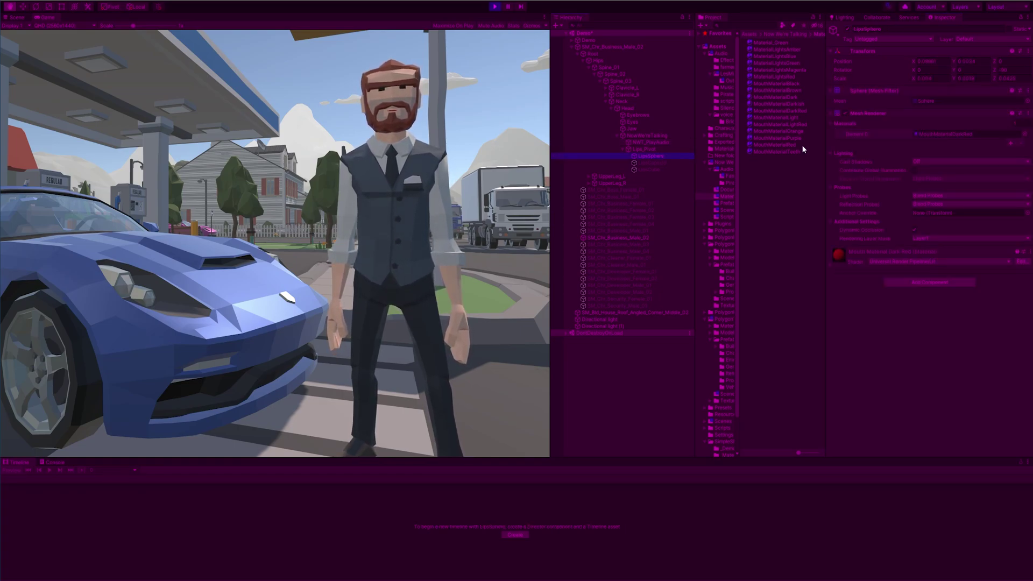
pyautogui.moveTo(780, 152); pyautogui.dragTo(971, 135)
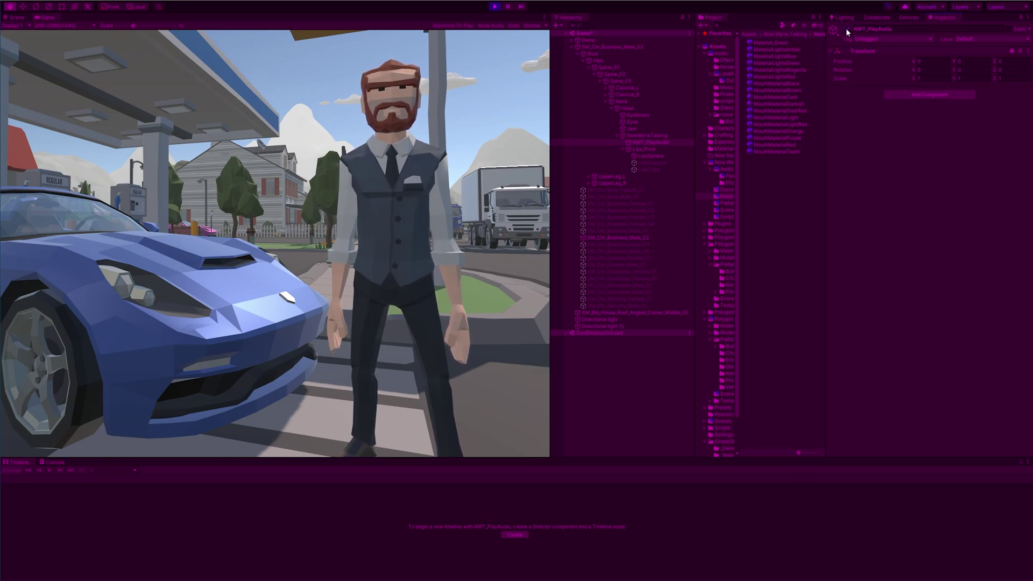
pyautogui.click(657, 156)
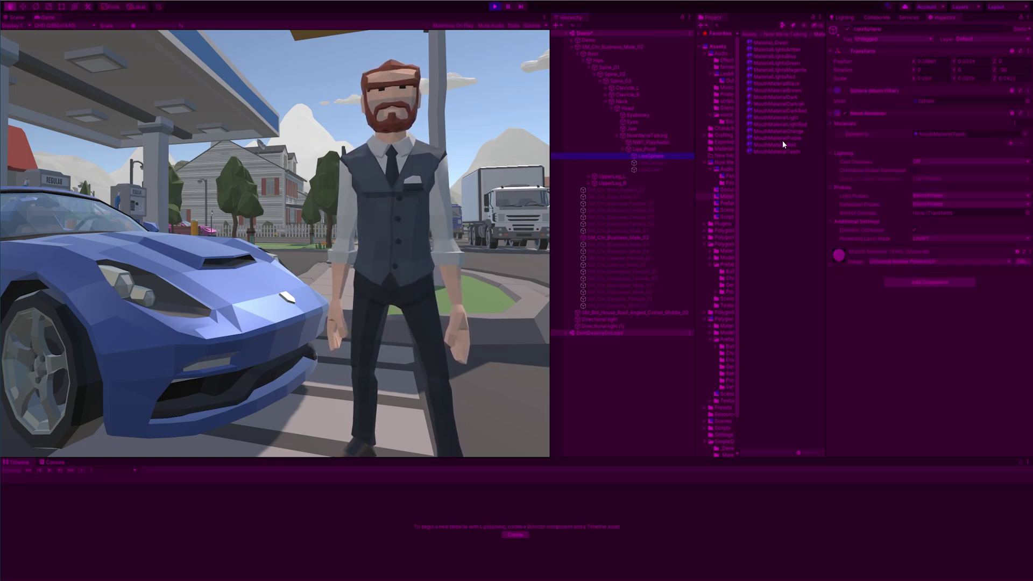
pyautogui.moveTo(777, 123); pyautogui.dragTo(937, 135)
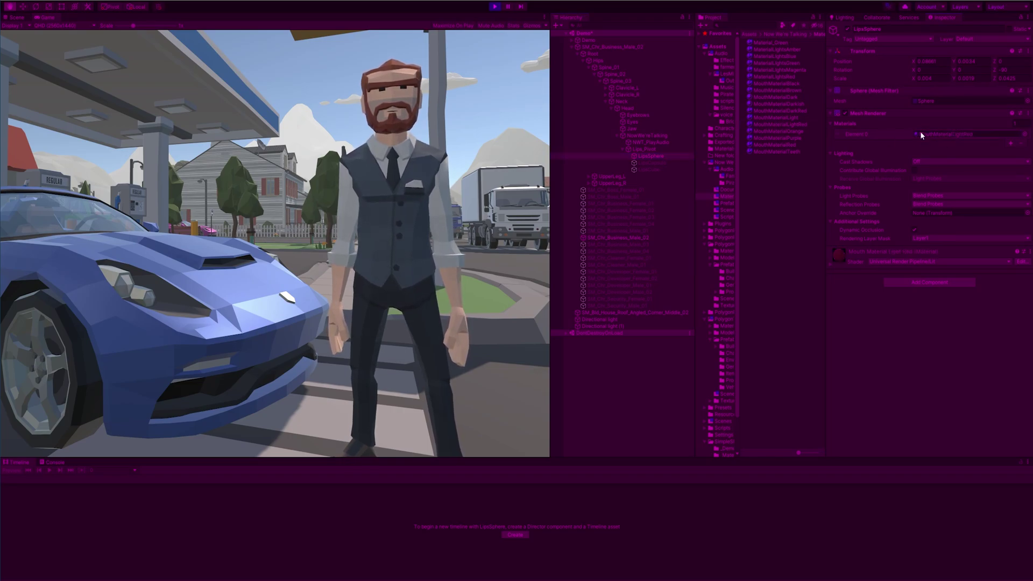
# - Play the audio through NWT_PlayAudio, inspect the mouth in the scene view, and stop playback
pyautogui.click(669, 141)
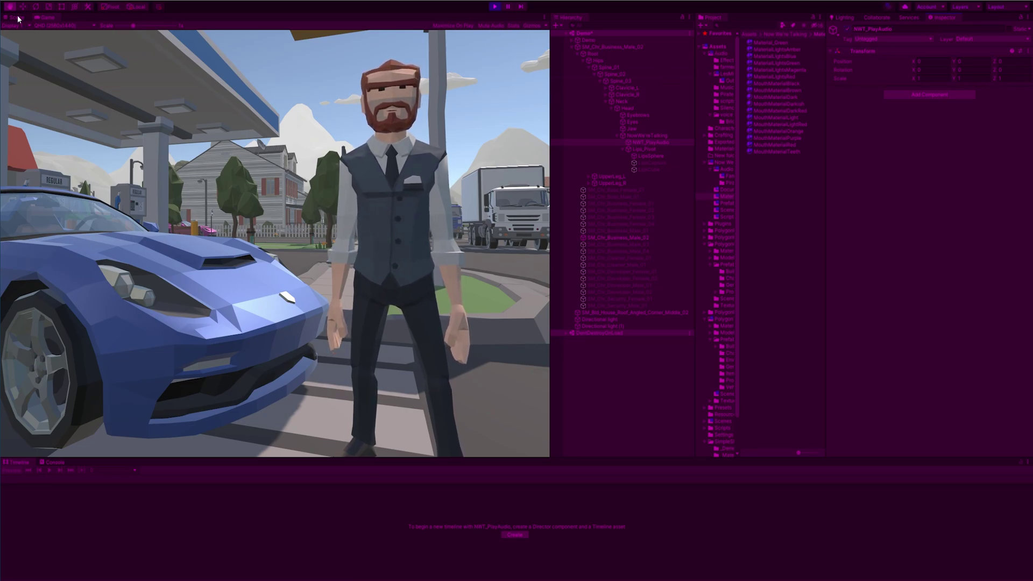
pyautogui.hotkey('ctrl', '1')
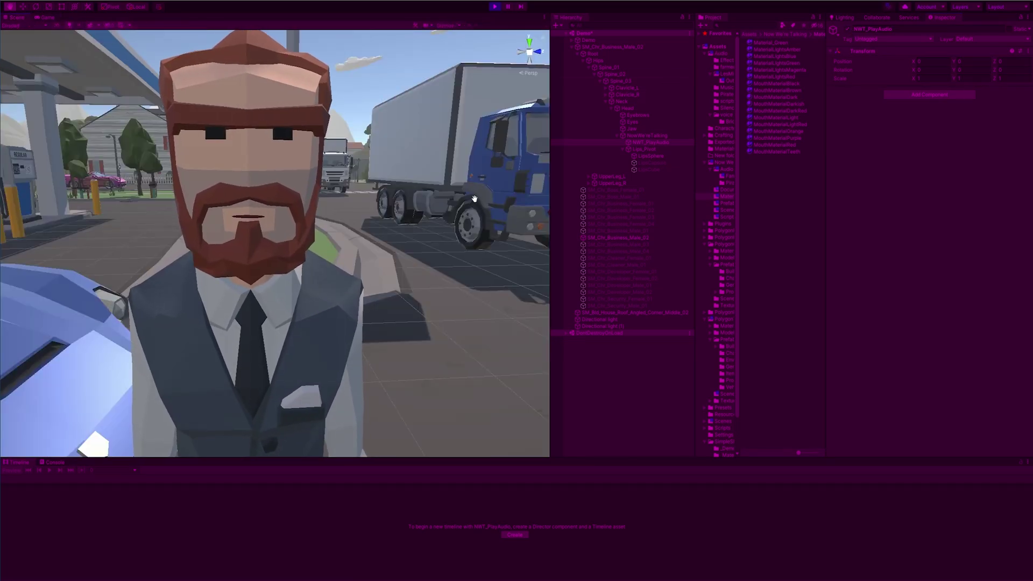
pyautogui.click(495, 6)
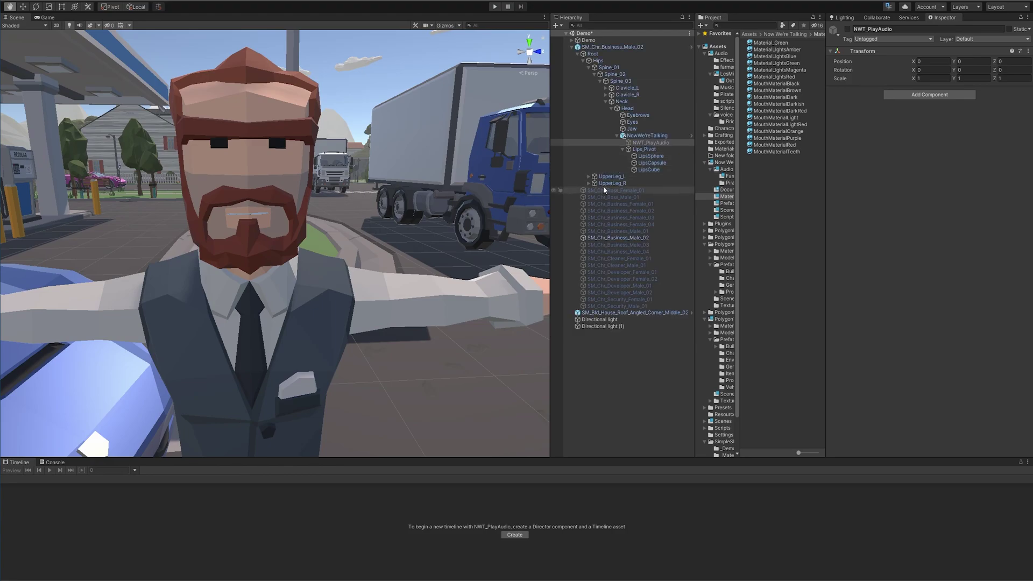
# - Assign the character's Eyes object to My Eyes and the Eyebrows object to My Eye Brows on NowWe'reTalking
pyautogui.click(645, 129)
pyautogui.click(648, 135)
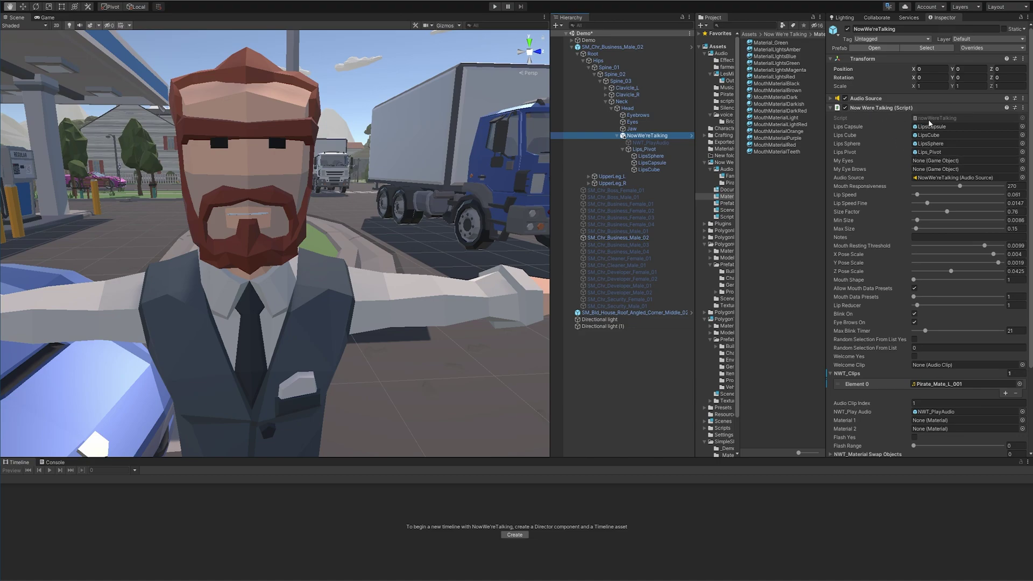
pyautogui.moveTo(841, 160)
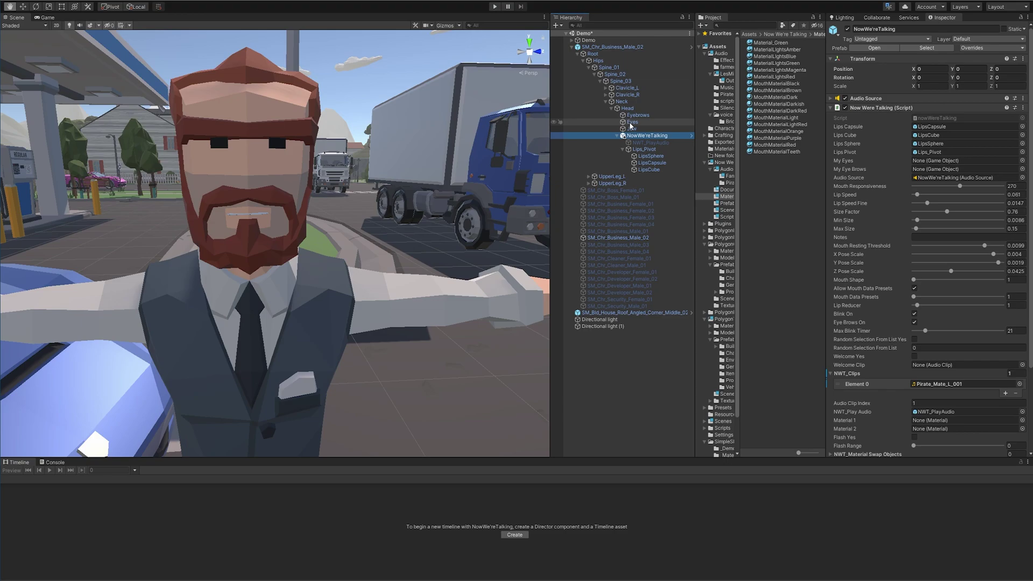
pyautogui.moveTo(626, 123); pyautogui.dragTo(930, 162)
pyautogui.moveTo(638, 116); pyautogui.dragTo(948, 169)
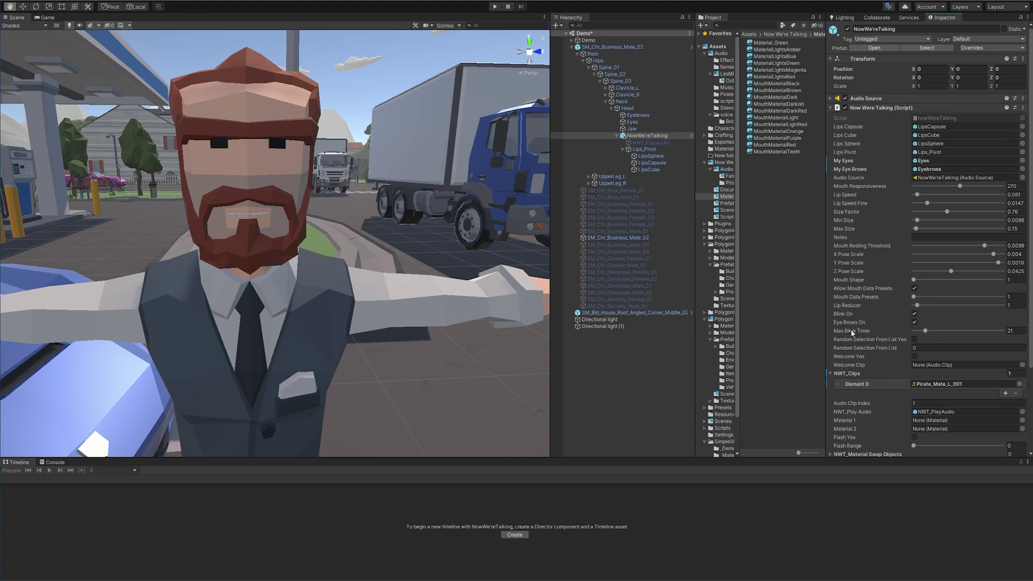
# - Set the Max Blink Timer of NowWe'reTalking to 15 and run the scene
pyautogui.click(915, 313)
pyautogui.click(915, 314)
pyautogui.moveTo(925, 331); pyautogui.dragTo(967, 332)
pyautogui.moveTo(1006, 333); pyautogui.dragTo(934, 339)
pyautogui.moveTo(934, 335); pyautogui.dragTo(925, 336)
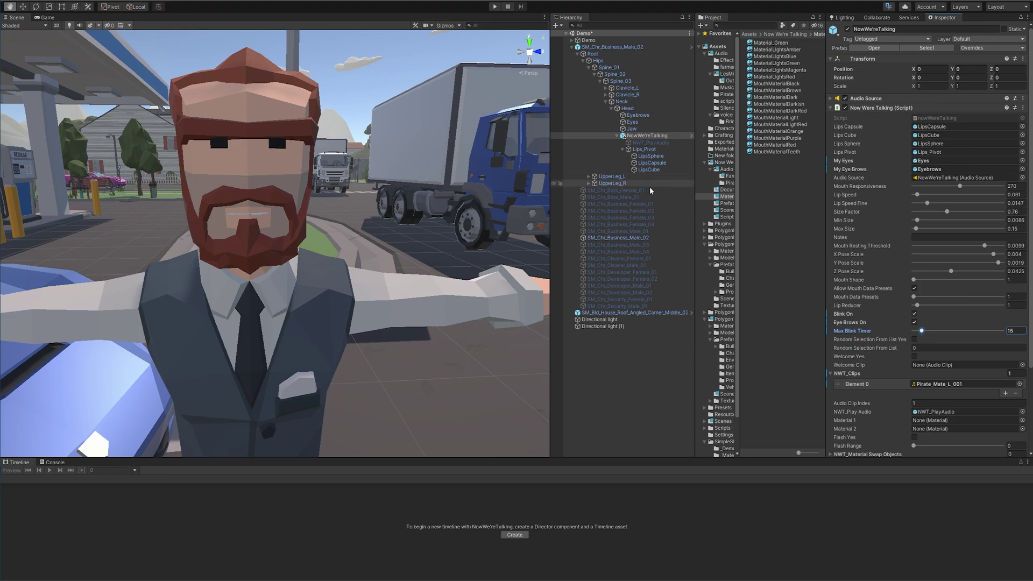
pyautogui.click(496, 8)
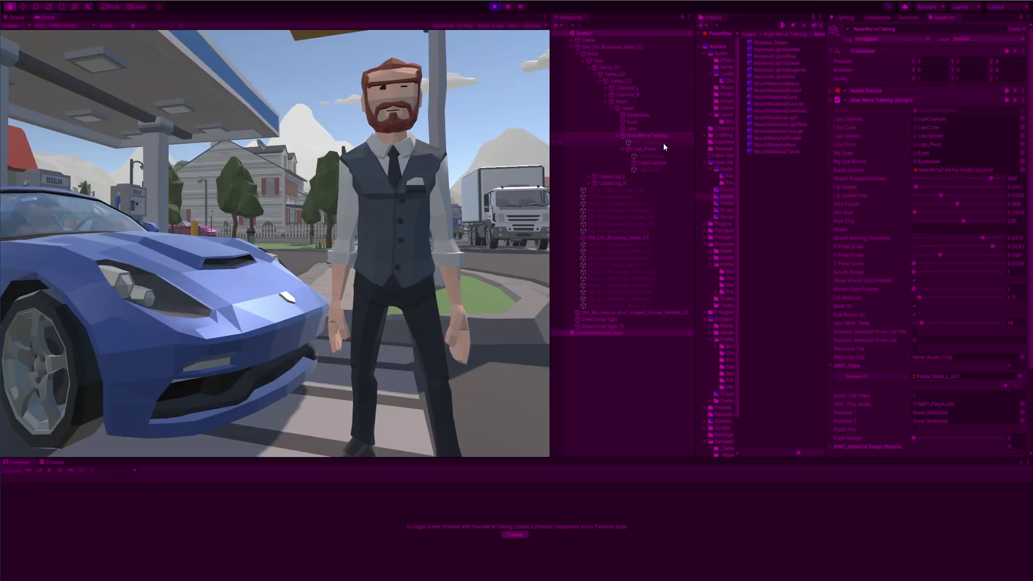
# - Toggle NWT_PlayAudio on and off repeatedly in the running scene to test the character's speech, blinking and eyebrows
pyautogui.click(661, 142)
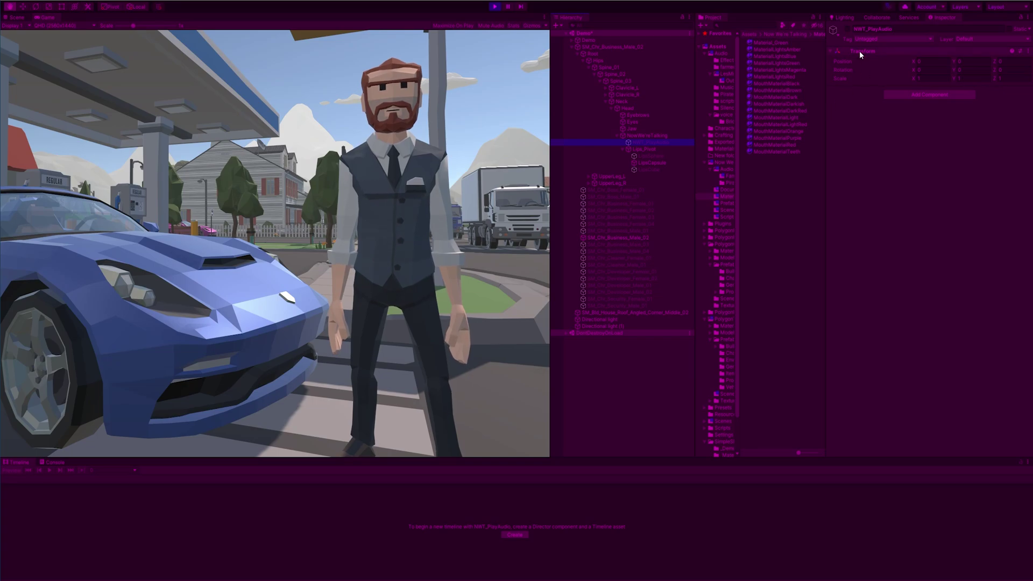
pyautogui.click(848, 29)
pyautogui.click(848, 29)
pyautogui.click(847, 29)
pyautogui.click(848, 29)
pyautogui.press('w')
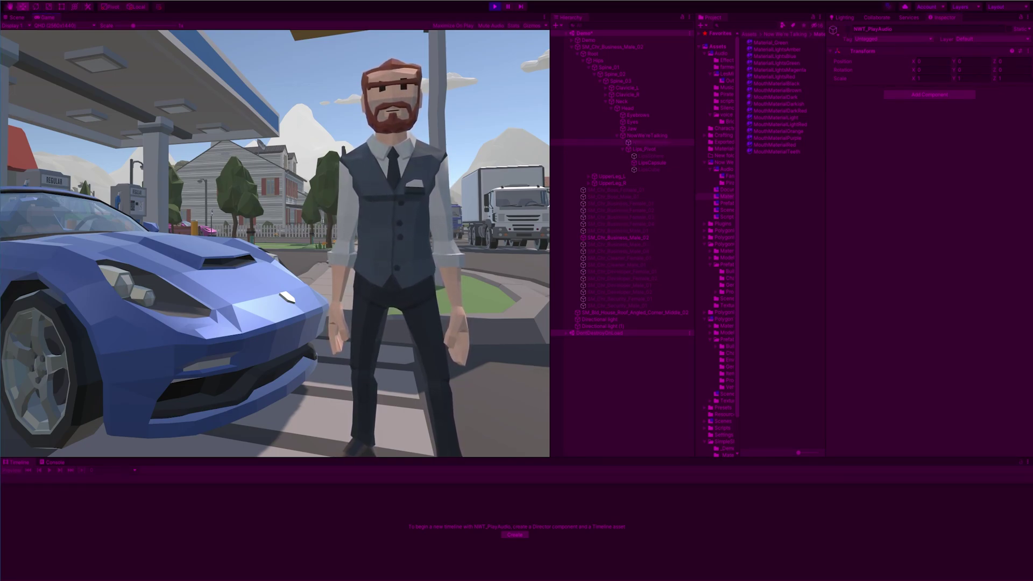
# - Inspect the character's eyes, eyebrows and mouth up close in the scene view, and stop the scene
pyautogui.click(16, 17)
pyautogui.keyDown('alt'); pyautogui.moveTo(377, 301); pyautogui.dragTo(410, 295); pyautogui.keyUp('alt')
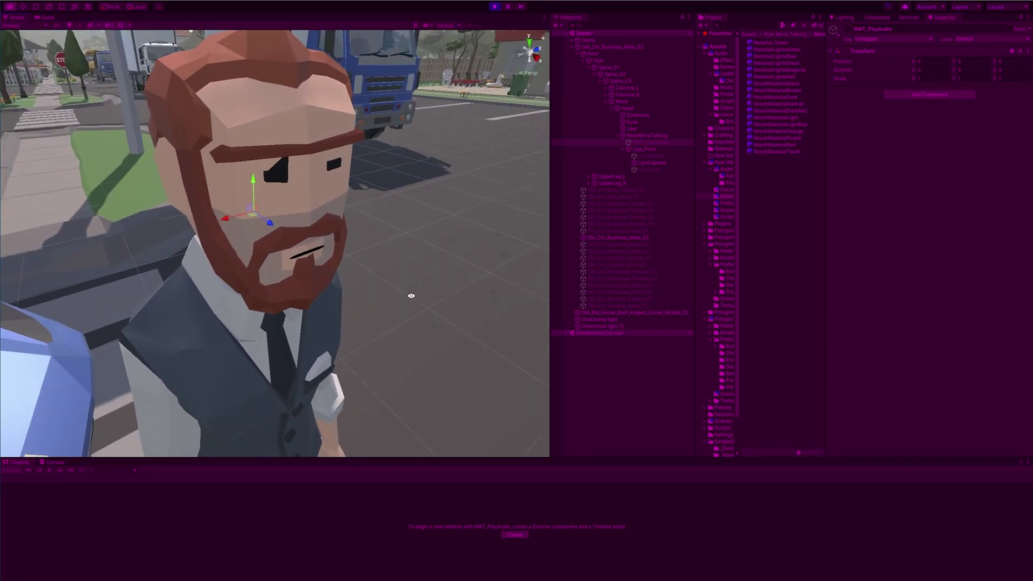
pyautogui.scroll(3, 503, 389)
pyautogui.keyDown('alt'); pyautogui.moveTo(503, 389); pyautogui.dragTo(410, 353); pyautogui.keyUp('alt')
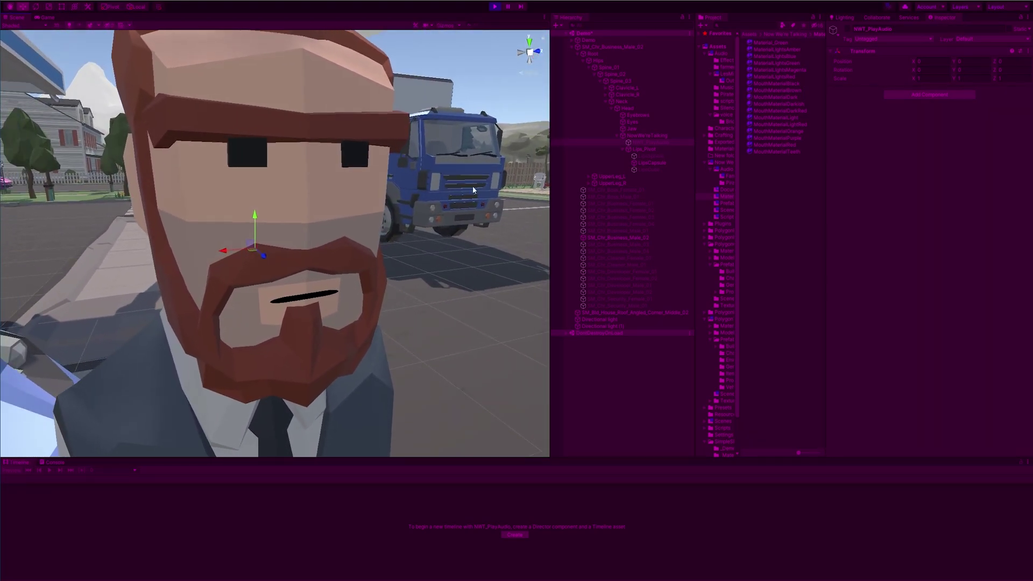
pyautogui.click(495, 7)
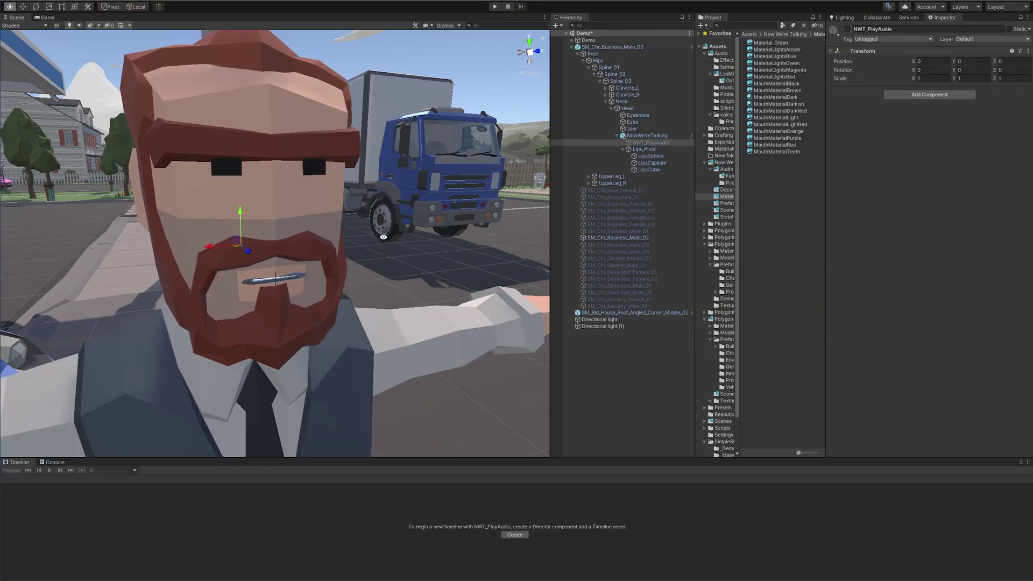
# - Move the Eyes object forward to Z 0.1246 and the Eyebrows object to Y 0.1301, Z 0.1247
pyautogui.keyDown('alt'); pyautogui.moveTo(409, 237); pyautogui.dragTo(457, 239); pyautogui.keyUp('alt')
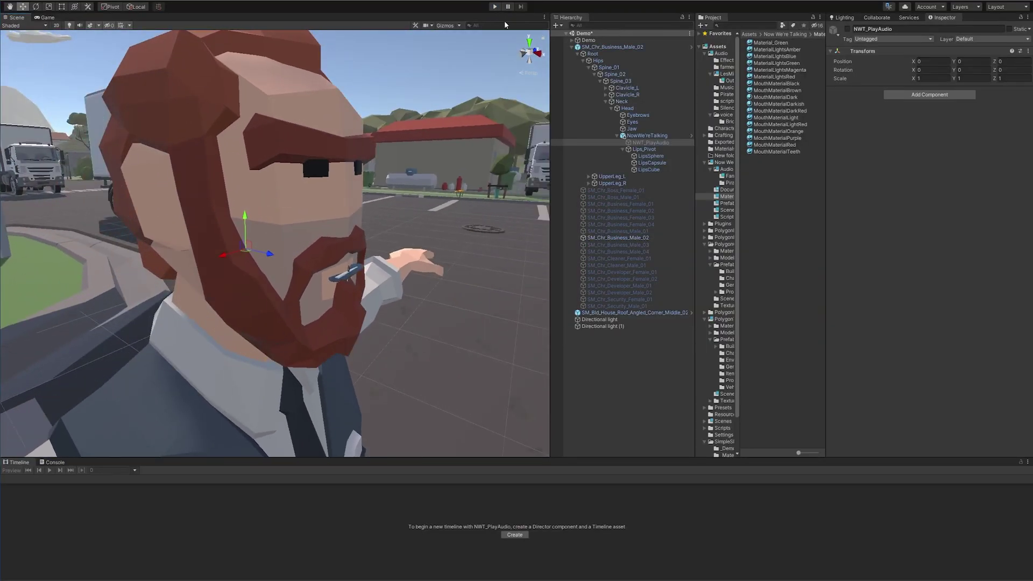
pyautogui.click(633, 123)
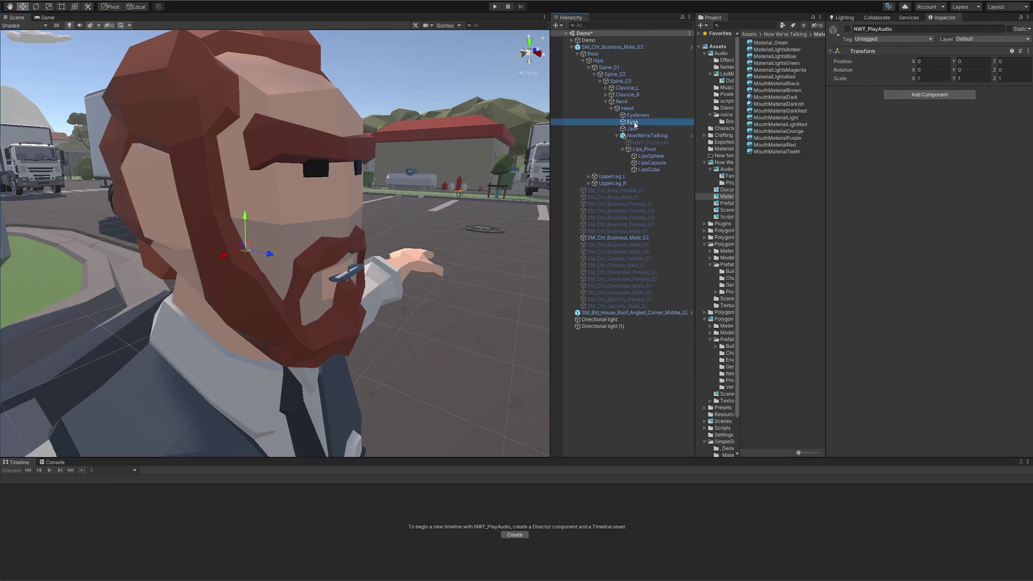
pyautogui.click(273, 254)
pyautogui.click(366, 174)
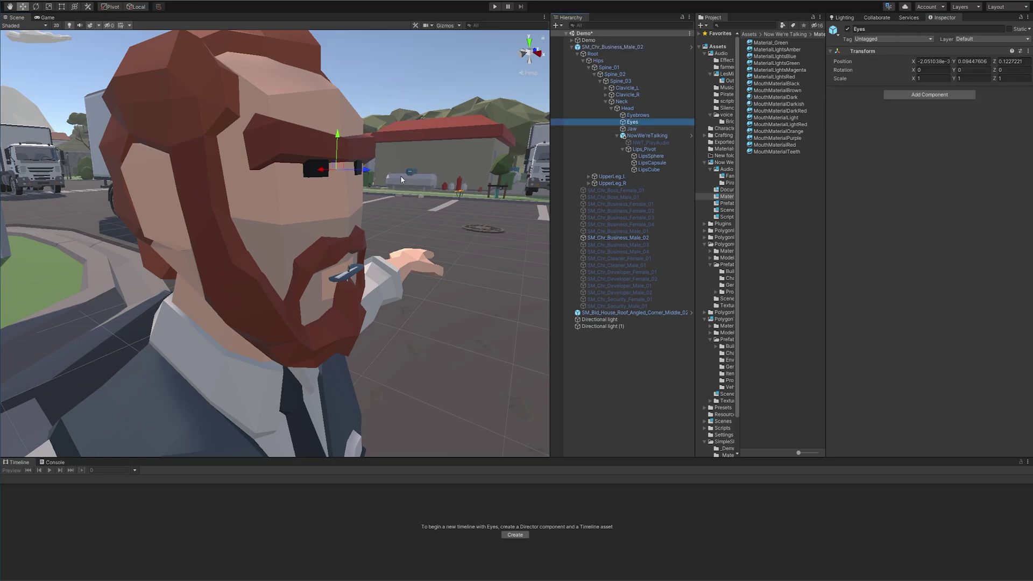
pyautogui.moveTo(366, 174); pyautogui.dragTo(367, 179)
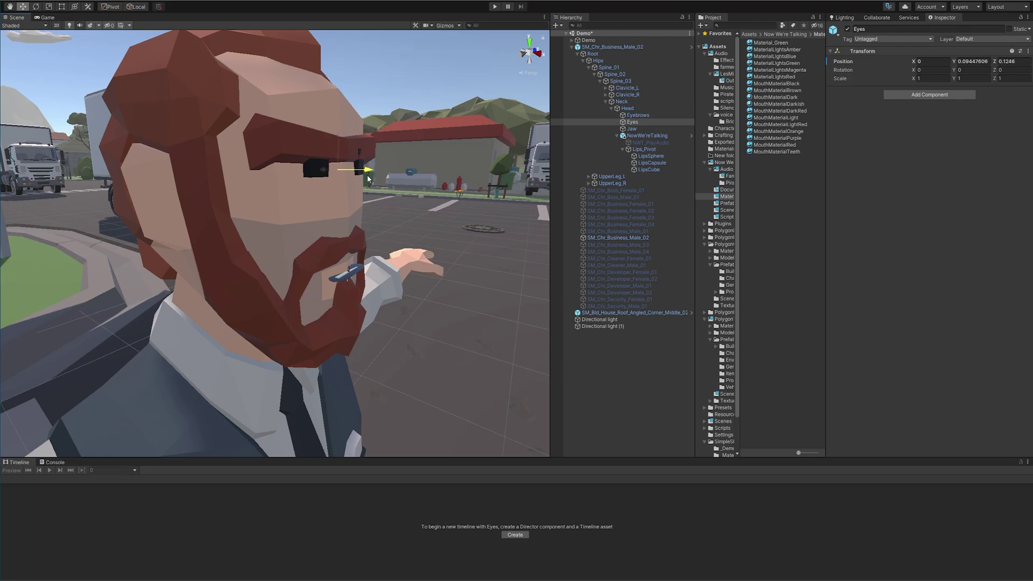
pyautogui.click(637, 116)
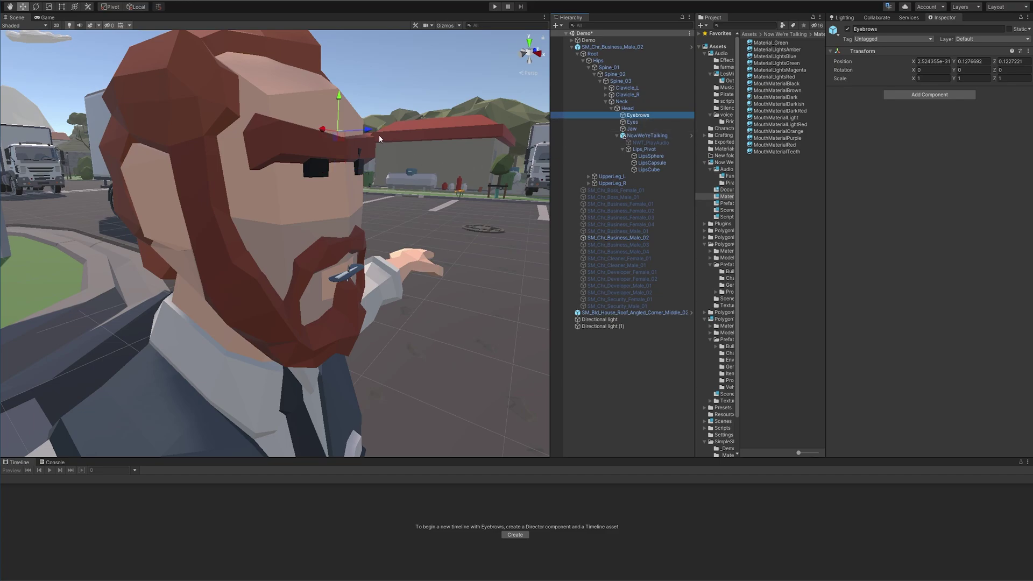
pyautogui.moveTo(370, 134); pyautogui.dragTo(343, 98)
# - Run the scene, play the audio through NWT_PlayAudio to check the adjusted eyes and eyebrows, and stop it
pyautogui.click(499, 6)
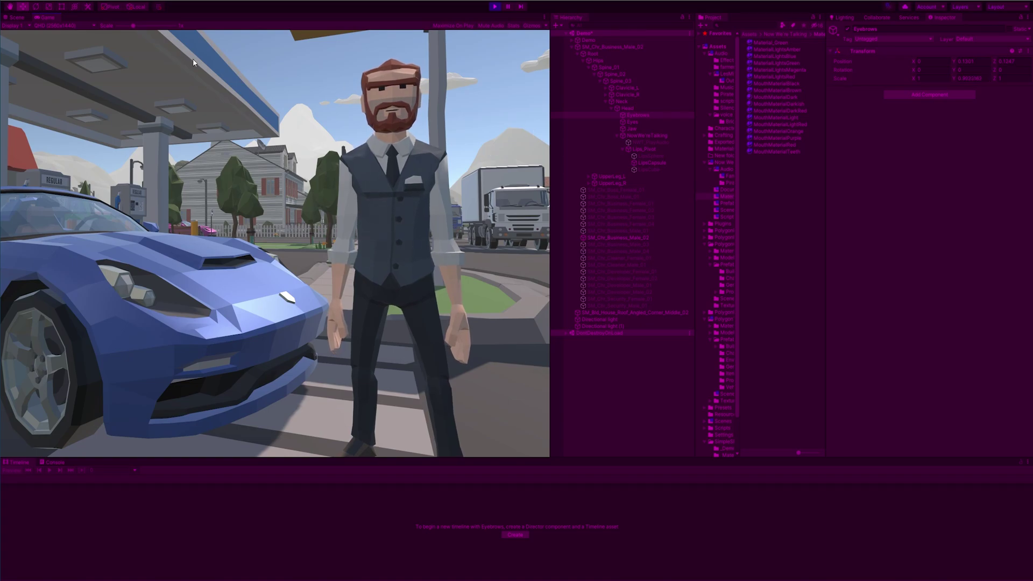
pyautogui.click(654, 143)
pyautogui.click(847, 31)
pyautogui.click(494, 6)
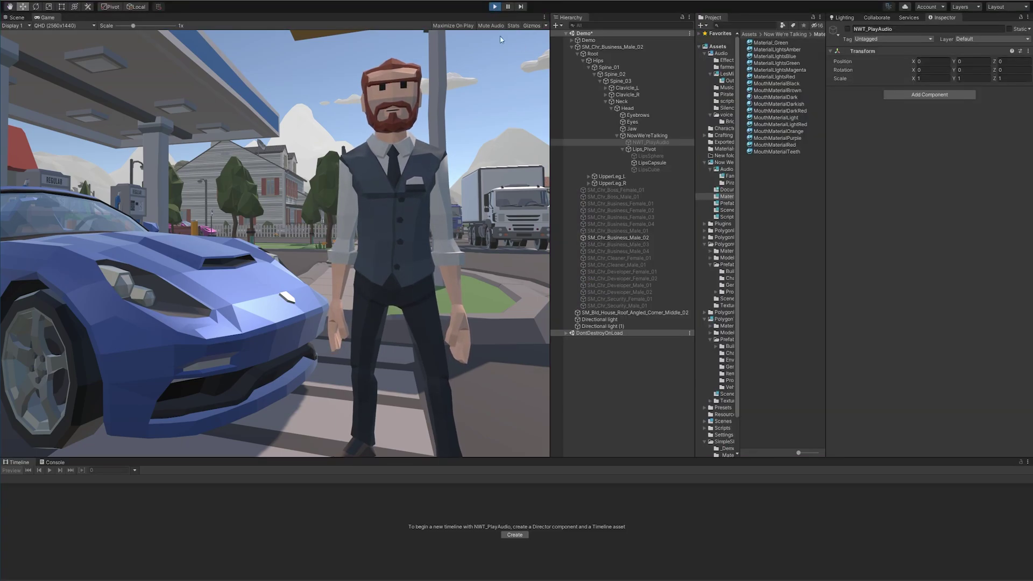
# - Nudge the Eyes object slightly further forward and move the Eyebrows object to Z 0.1271
pyautogui.click(634, 123)
pyautogui.moveTo(365, 172); pyautogui.dragTo(368, 175)
pyautogui.click(632, 115)
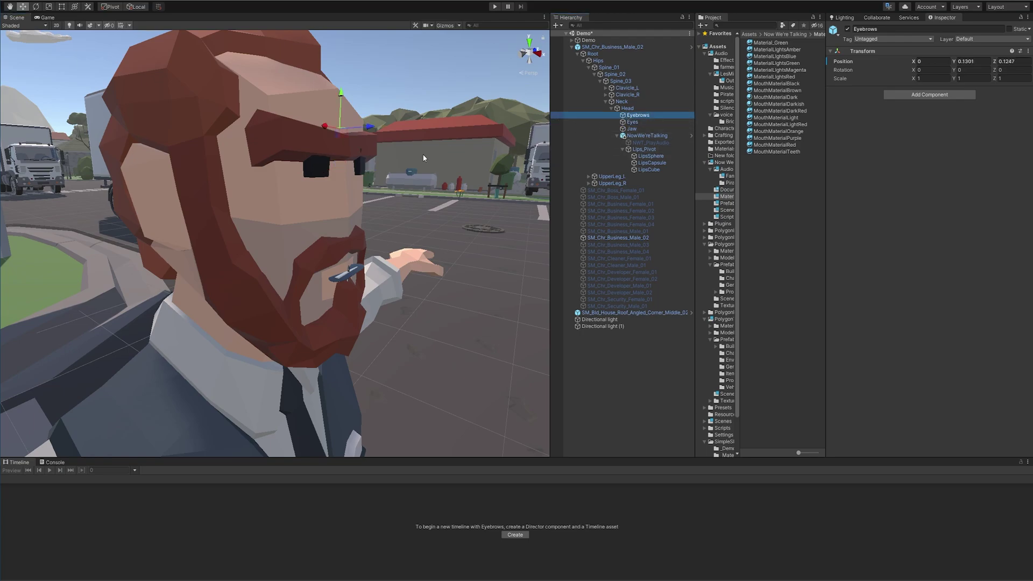
pyautogui.moveTo(373, 130); pyautogui.dragTo(375, 132)
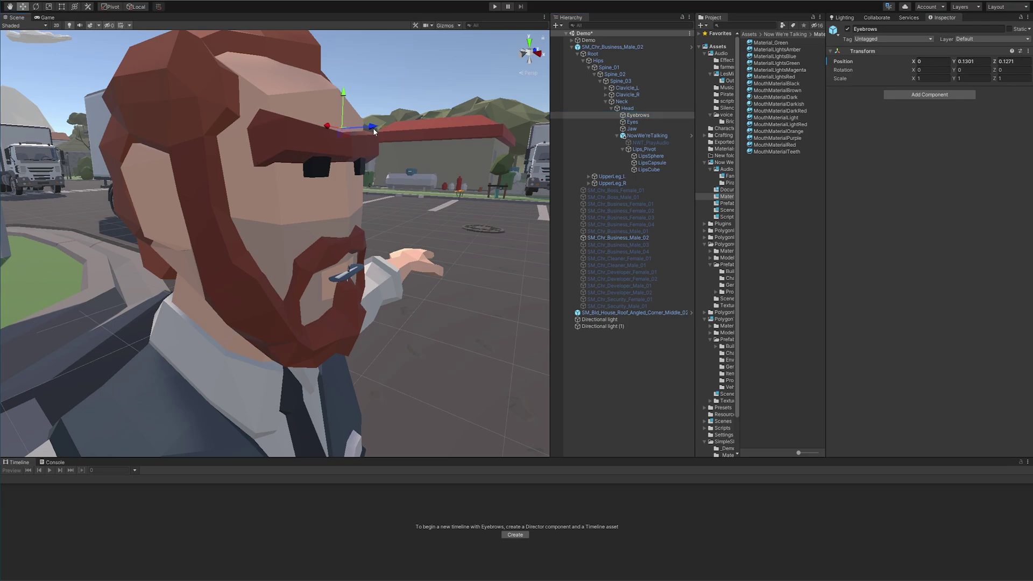
# - Run the scene again, toggle NWT_PlayAudio to check the face animation with the new offsets, and stop playback
pyautogui.click(494, 7)
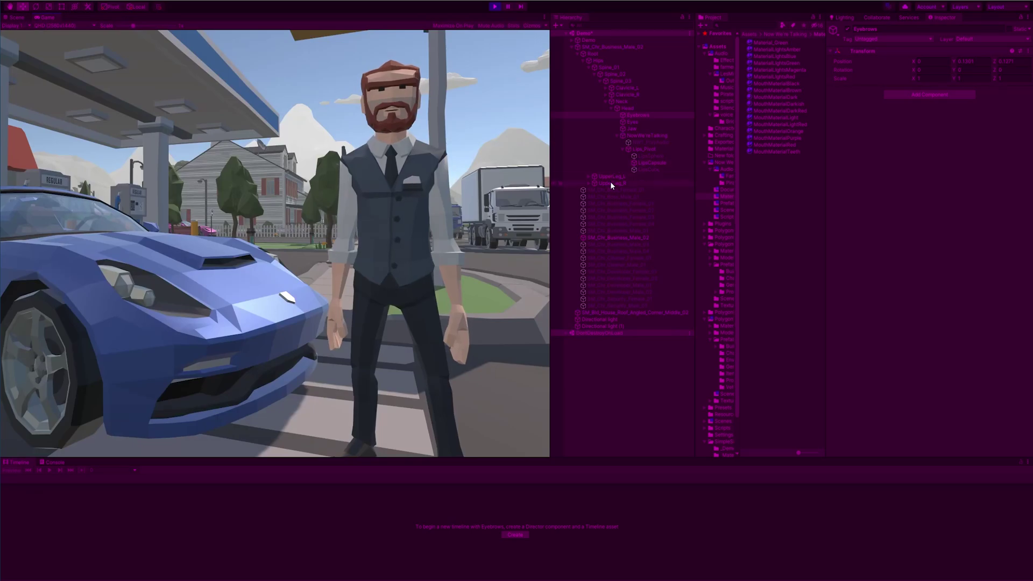
pyautogui.click(656, 142)
pyautogui.click(849, 29)
pyautogui.click(848, 30)
pyautogui.click(849, 30)
pyautogui.click(495, 6)
# - Examine the Audio Source settings of NowWe'reTalking, including Loop, and its NWT_PlayAudio child object
pyautogui.moveTo(380, 371)
pyautogui.keyDown('alt'); pyautogui.mouseDown()
pyautogui.moveTo(423, 358)
pyautogui.moveTo(404, 324)
pyautogui.moveTo(427, 389)
pyautogui.moveTo(390, 382)
pyautogui.mouseUp(); pyautogui.keyUp('alt')
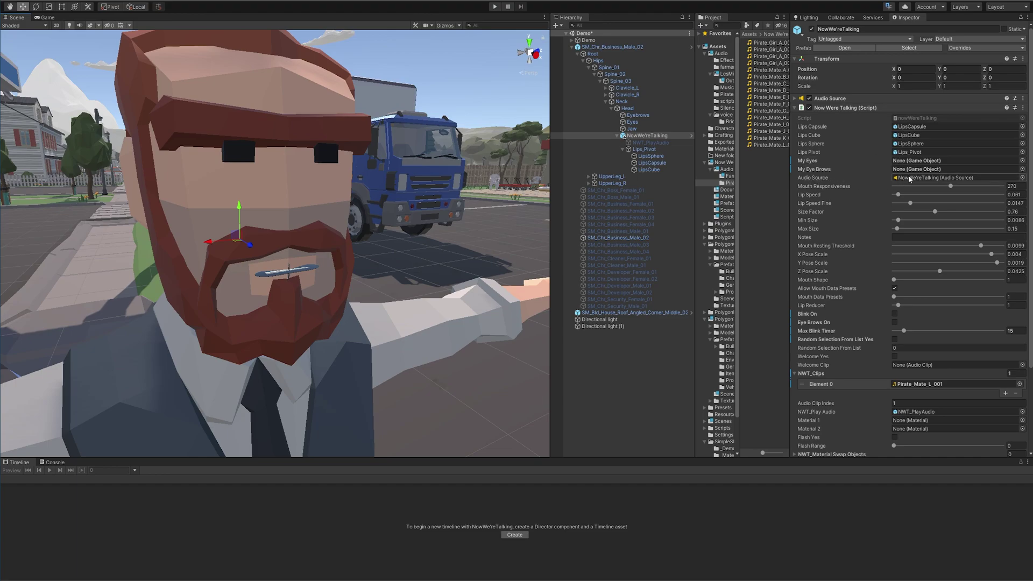
pyautogui.click(833, 100)
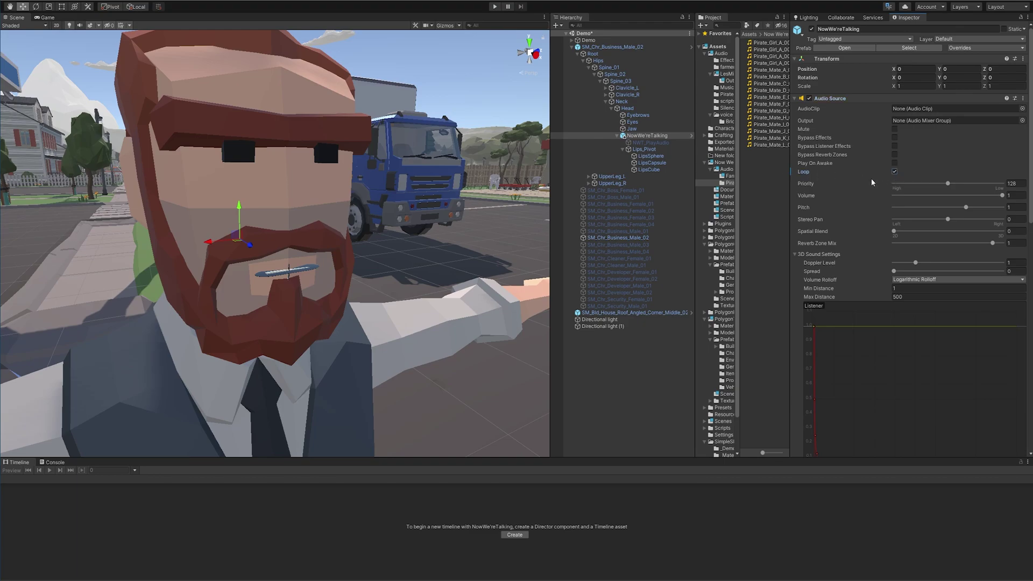
pyautogui.click(860, 99)
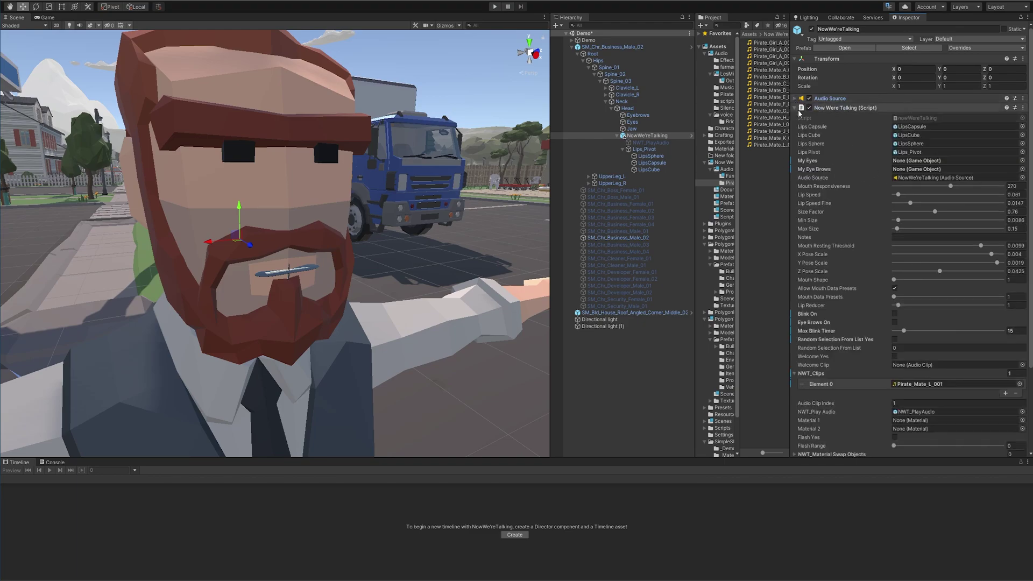
pyautogui.click(658, 143)
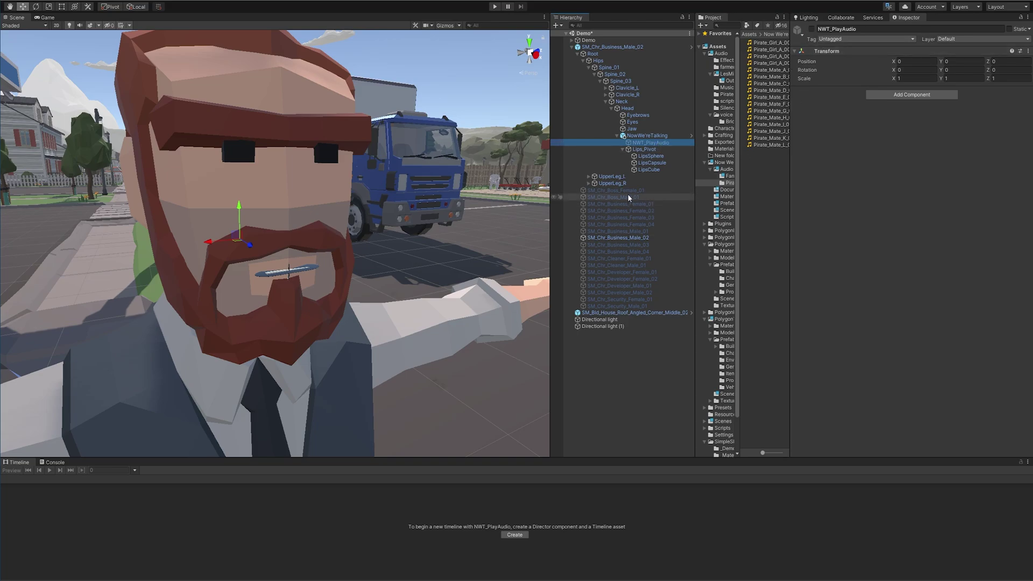
pyautogui.click(649, 136)
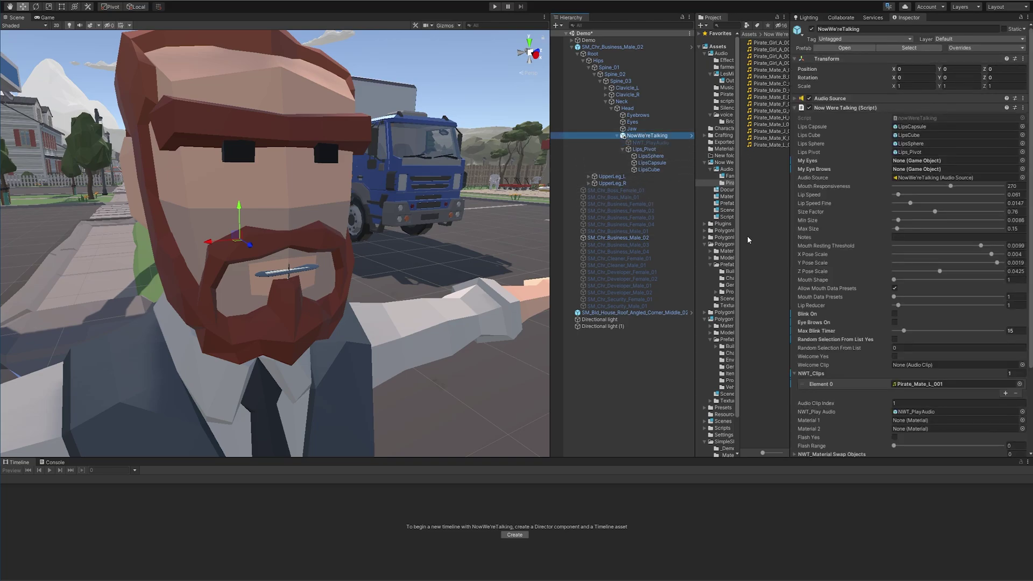
pyautogui.click(861, 99)
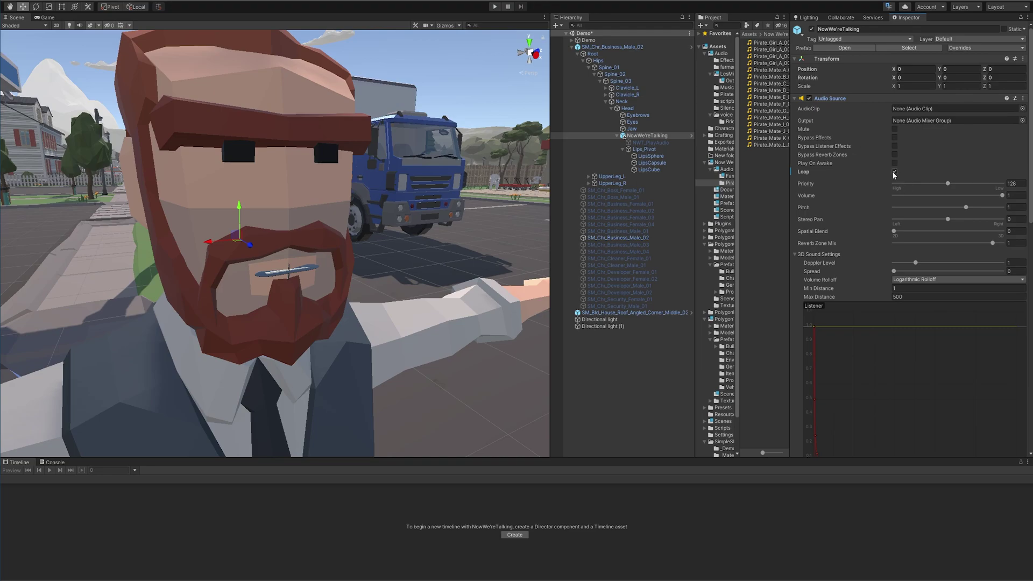
pyautogui.click(796, 98)
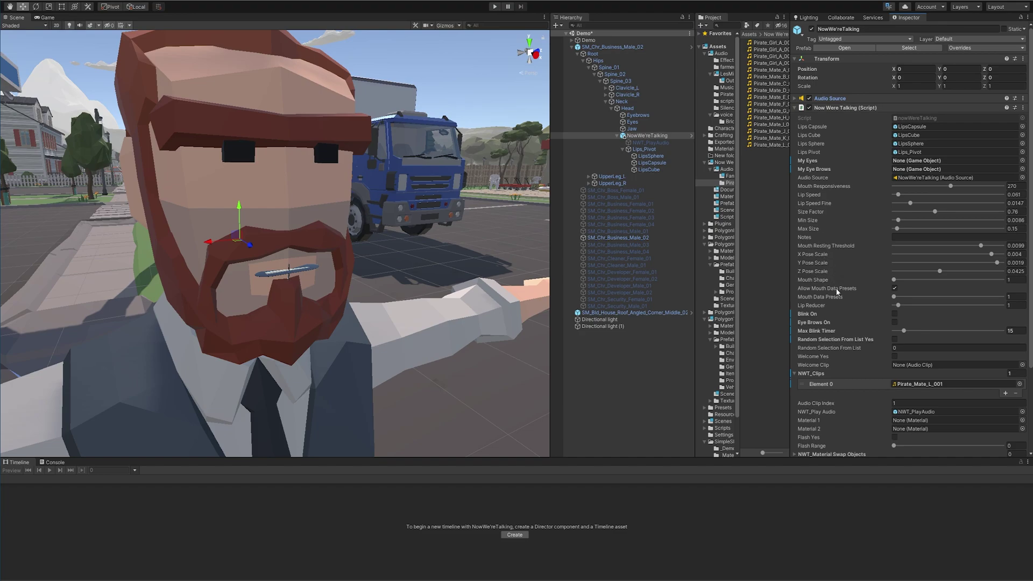
# - Enable Random Selection From List Yes on NowWe'reTalking and add all Pirate_Girl and Pirate_Mate audio clips to NWT_Clips
pyautogui.moveTo(837, 292)
pyautogui.click(895, 340)
pyautogui.click(761, 43)
pyautogui.keyDown('shift'); pyautogui.click(769, 124); pyautogui.keyUp('shift')
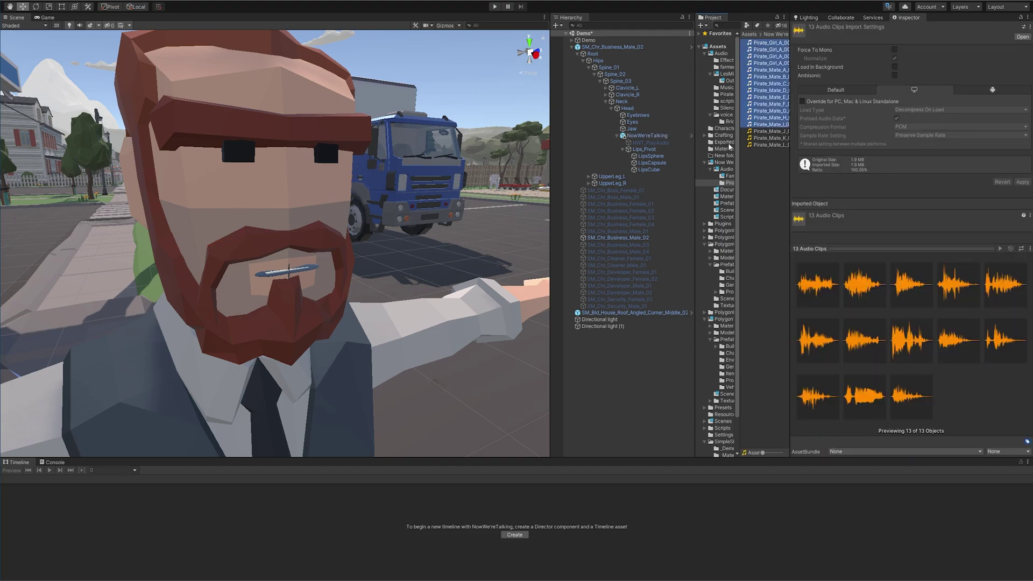
pyautogui.click(652, 136)
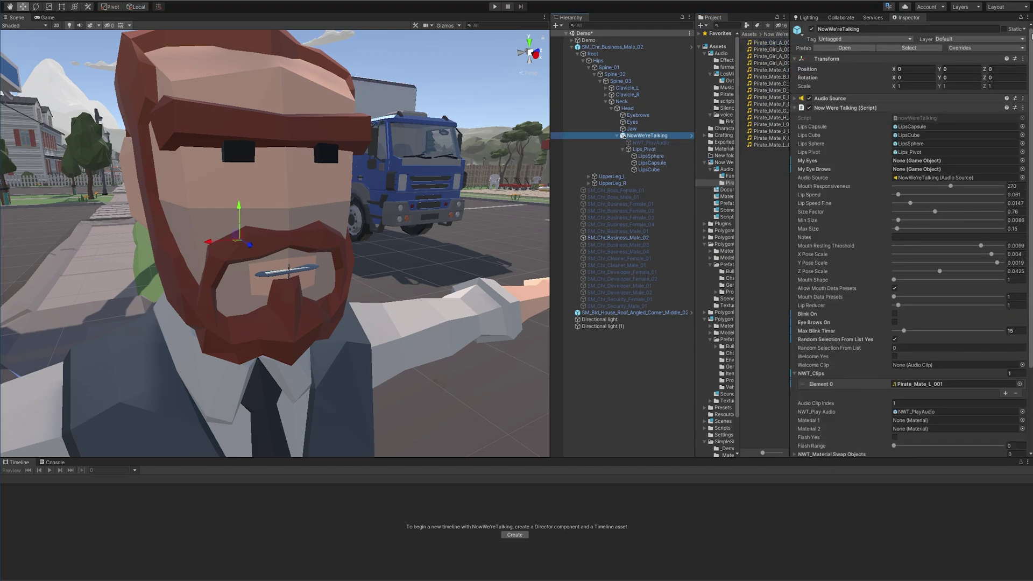
pyautogui.click(918, 100)
pyautogui.click(779, 43)
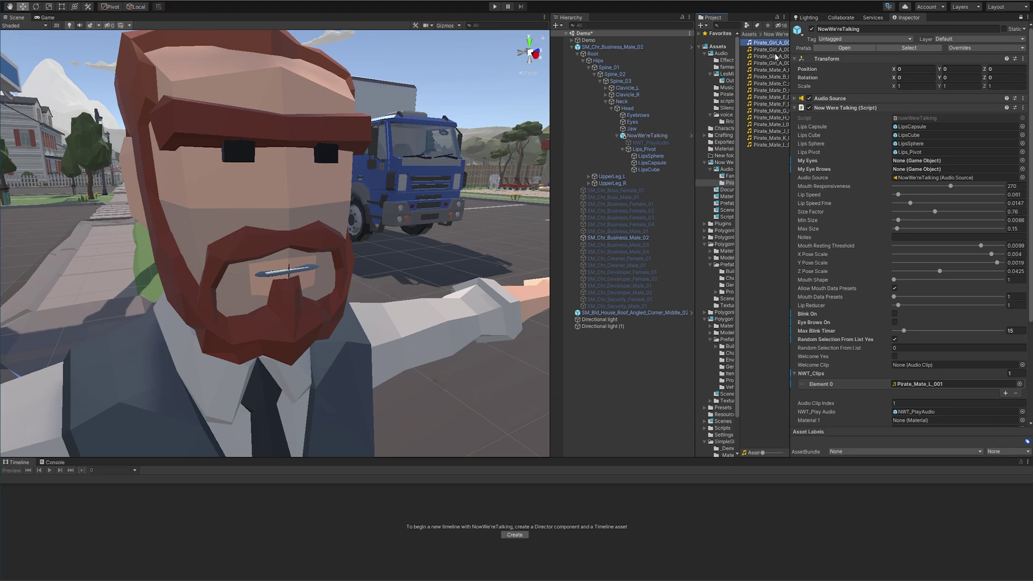
pyautogui.keyDown('shift'); pyautogui.click(777, 145); pyautogui.keyUp('shift')
pyautogui.moveTo(769, 146); pyautogui.dragTo(823, 377)
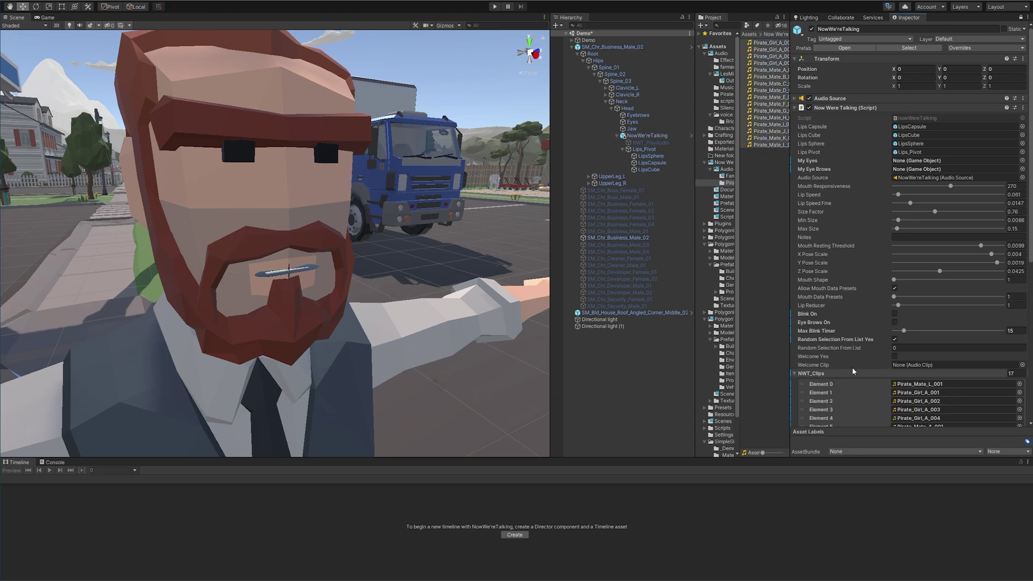
pyautogui.scroll(-5, 927, 237)
pyautogui.scroll(3, 927, 236)
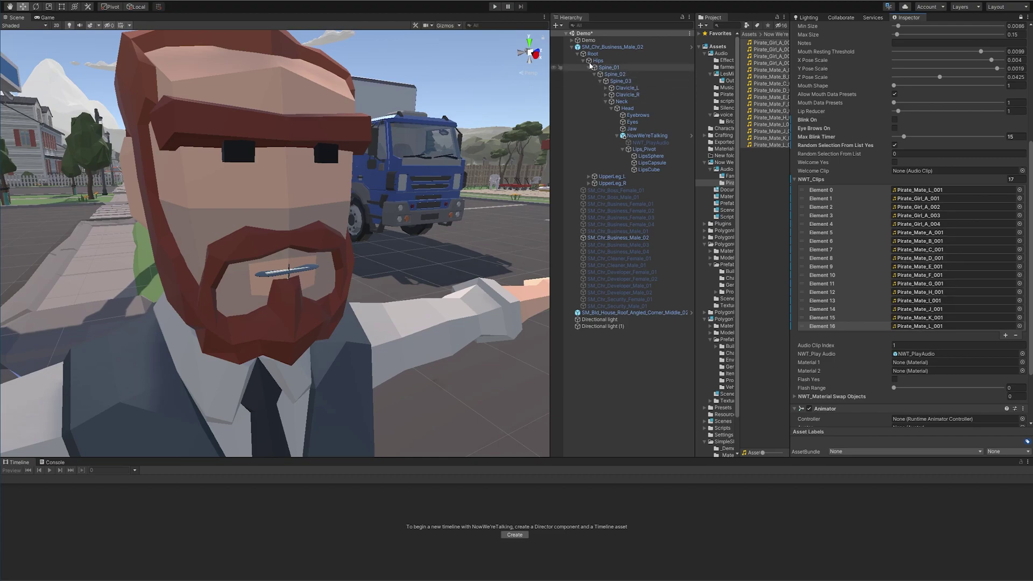
# - Run the scene, play the clips through NWT_PlayAudio, and raise Mouth Data Presets on NowWe'reTalking to its maximum
pyautogui.click(495, 7)
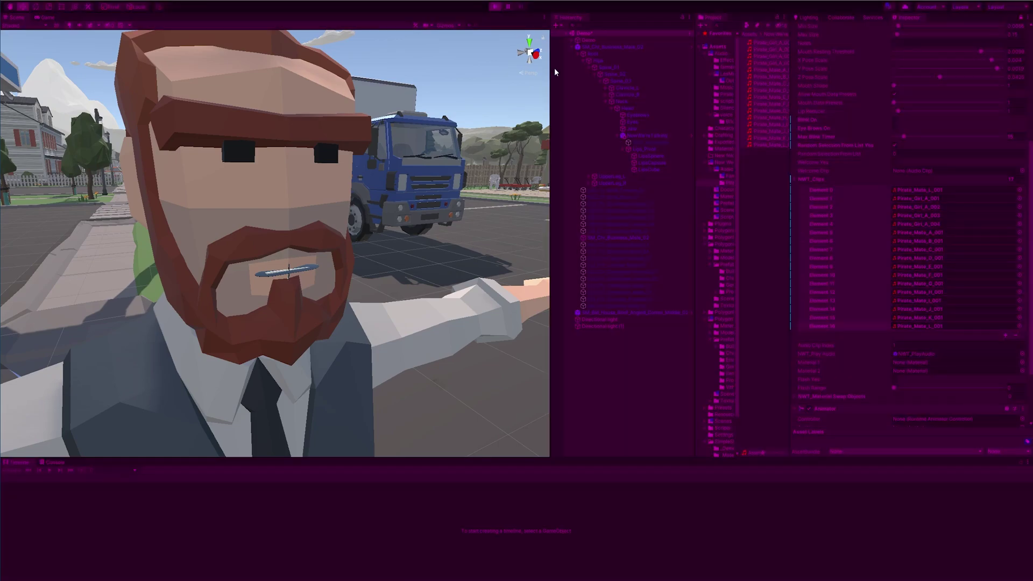
pyautogui.click(656, 143)
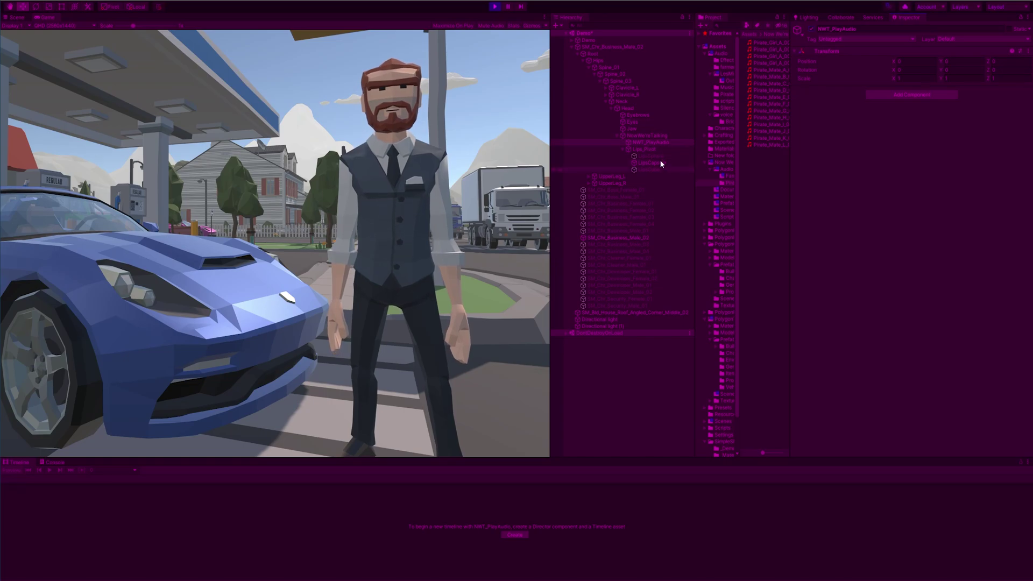
pyautogui.click(658, 137)
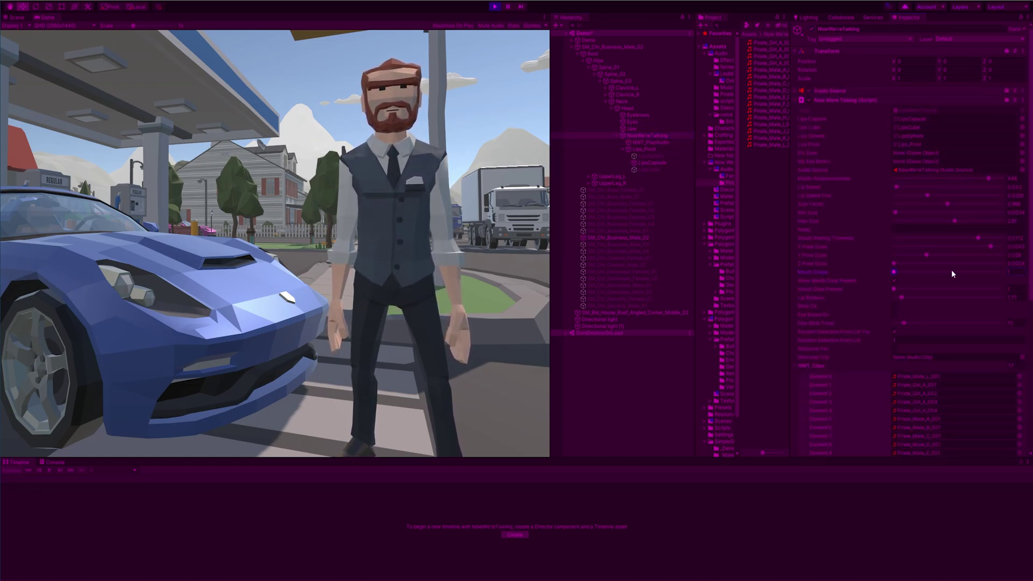
pyautogui.moveTo(895, 290); pyautogui.dragTo(1000, 295)
pyautogui.click(653, 143)
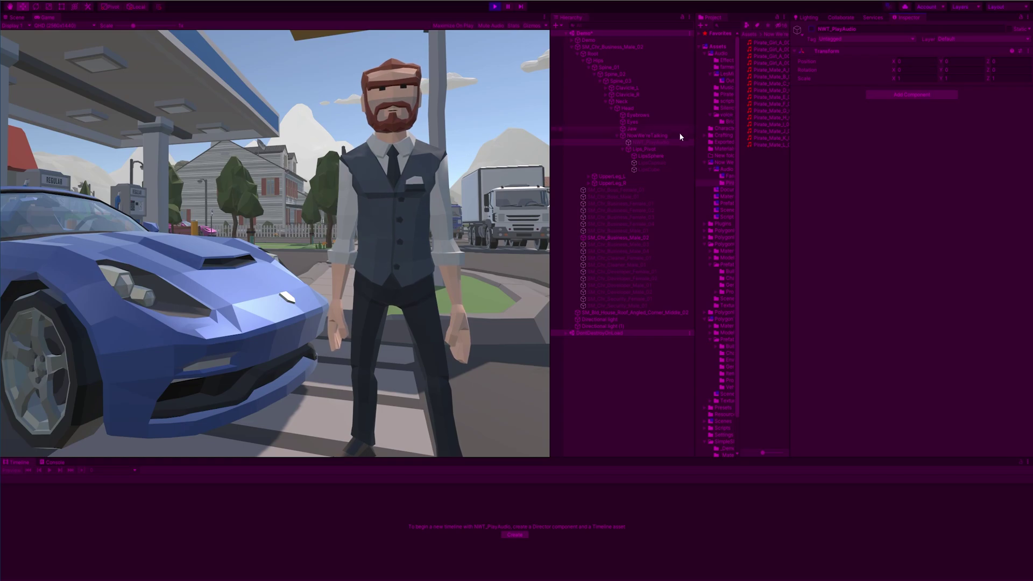
pyautogui.scroll(-3, 890, 277)
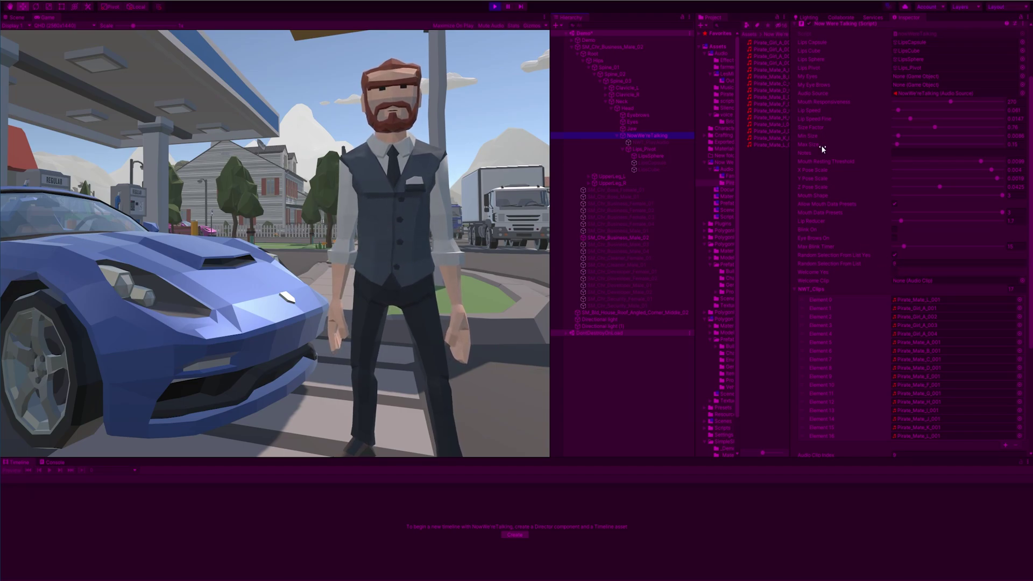
# - With NWT_PlayAudio selected, dock the Inspector below the Hierarchy and add a second Inspector beside the Services panel
pyautogui.click(666, 142)
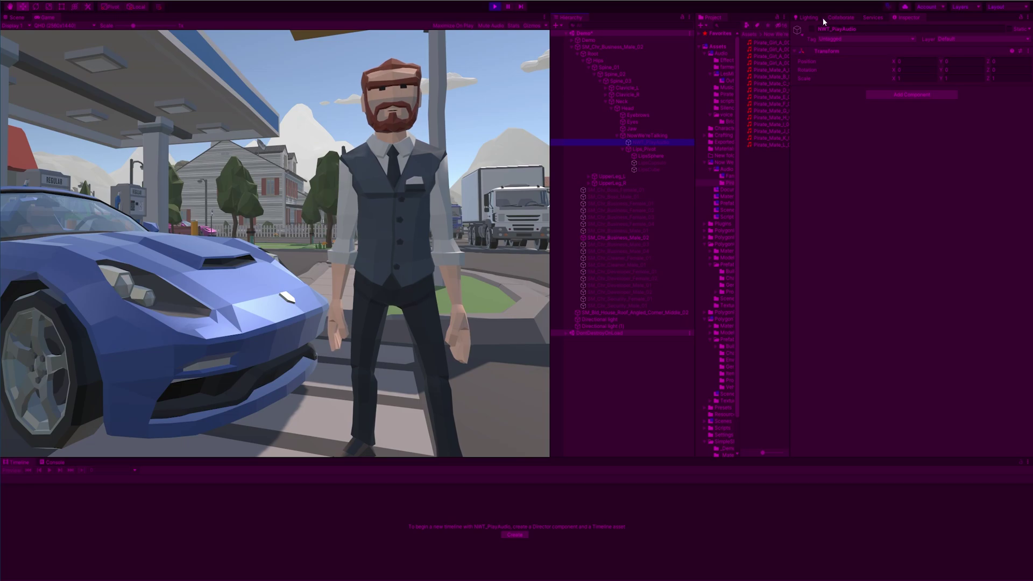
pyautogui.moveTo(906, 17); pyautogui.dragTo(625, 386)
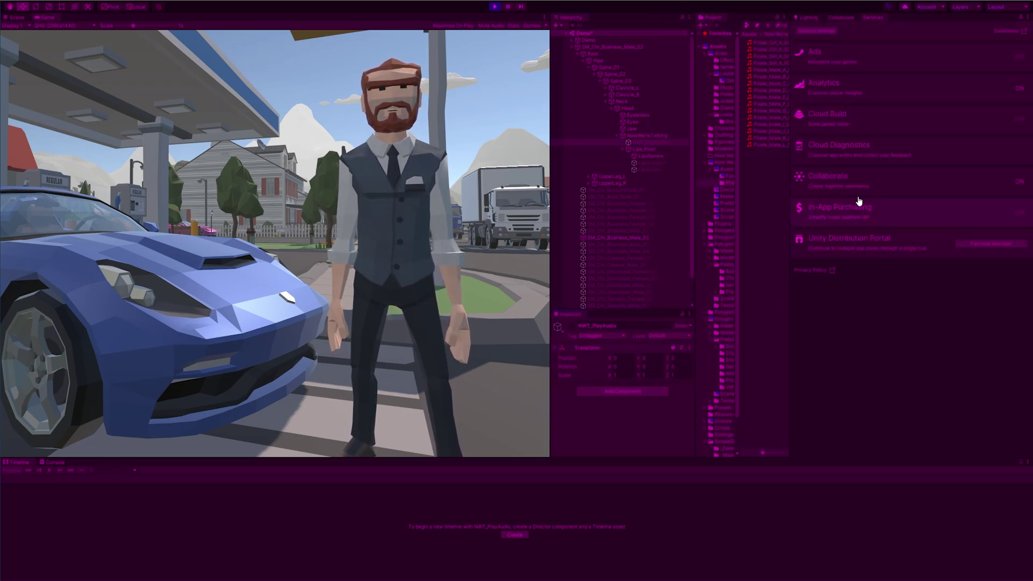
pyautogui.click(1029, 18)
pyautogui.moveTo(985, 48)
pyautogui.click(910, 67)
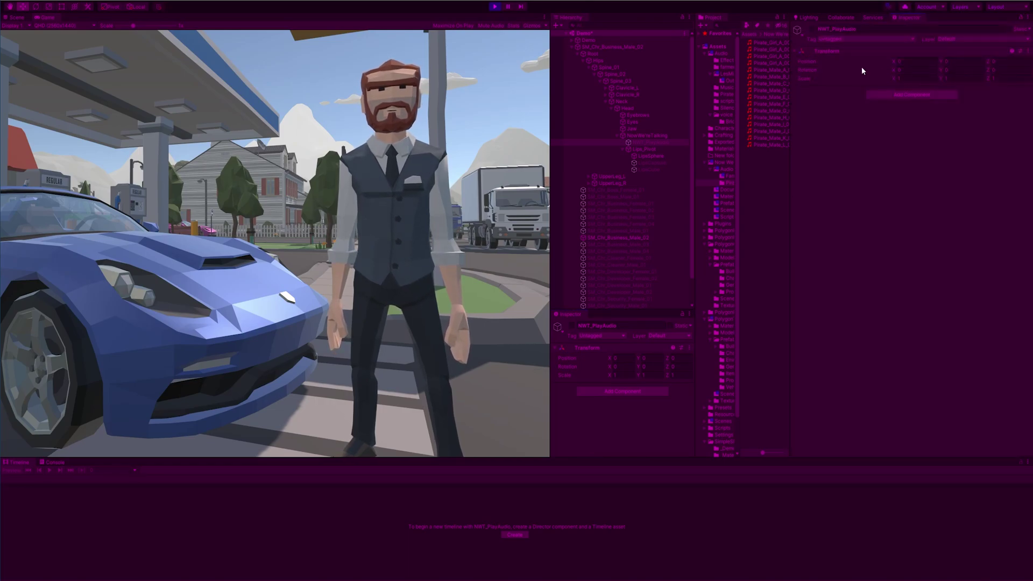
# - Lock the second Inspector on NowWe'reTalking with its Transform collapsed, and select NWT_PlayAudio so the other Inspector shows it
pyautogui.click(644, 137)
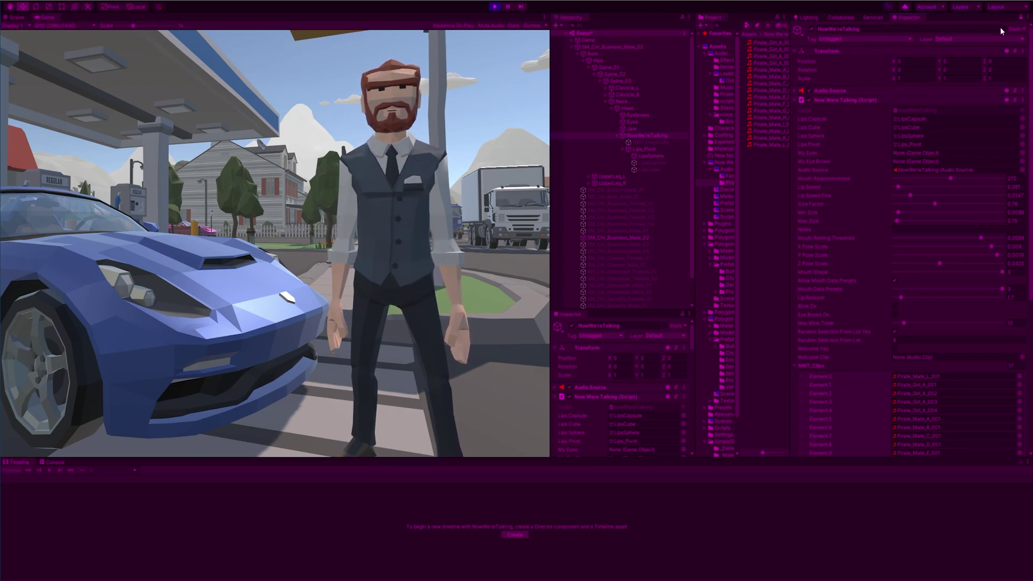
pyautogui.click(795, 51)
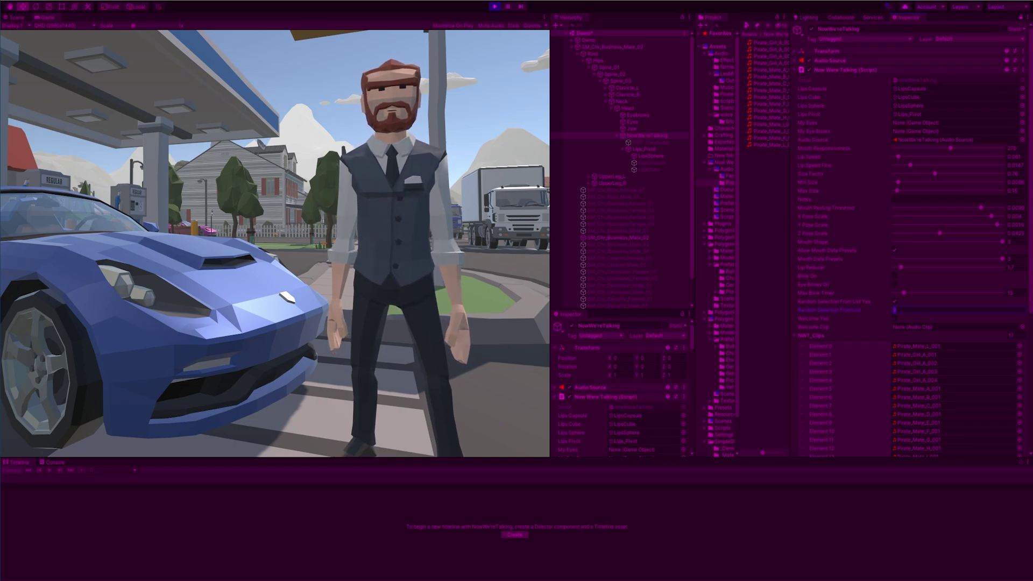
pyautogui.click(658, 143)
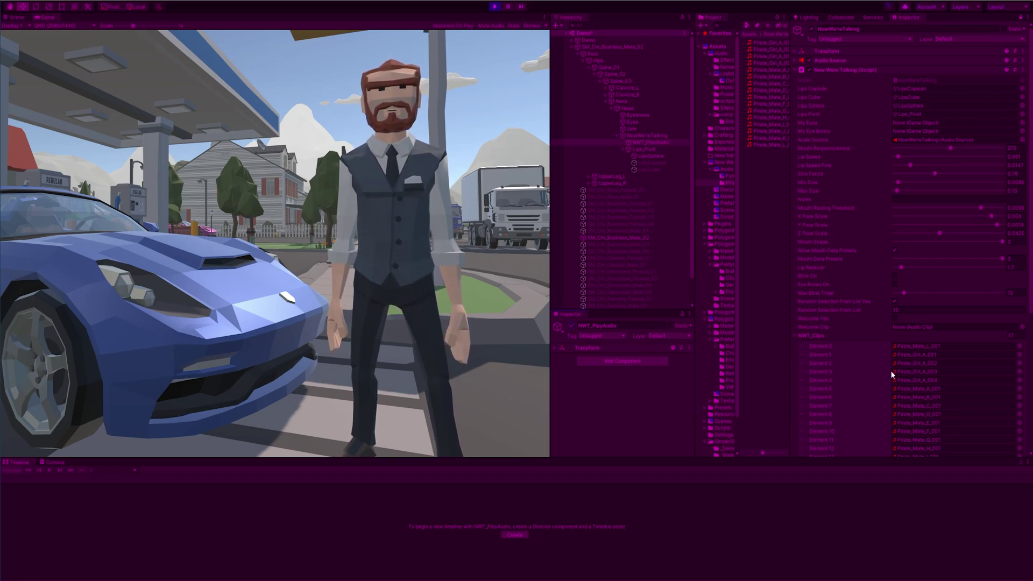
# - Compare the elements of the NWT_Clips list with Random Selection From List and Audio Clip Index on NowWe'reTalking
pyautogui.scroll(-10, 928, 386)
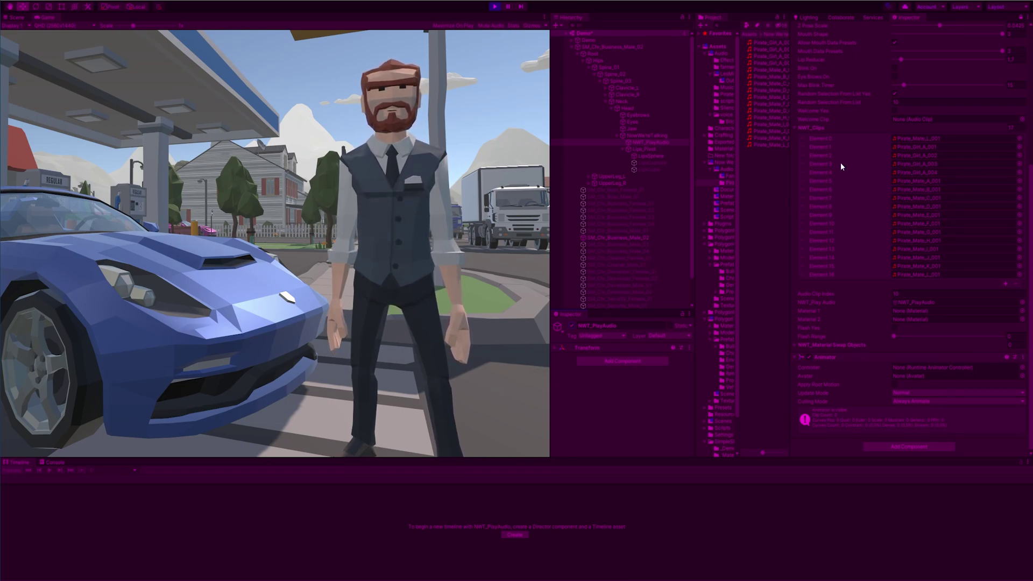
pyautogui.click(794, 129)
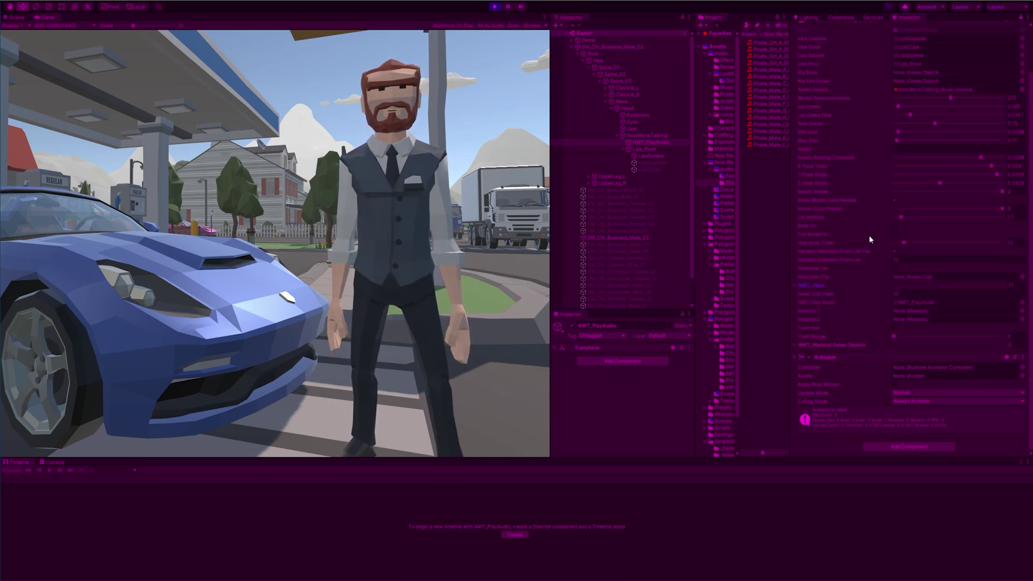
pyautogui.click(795, 285)
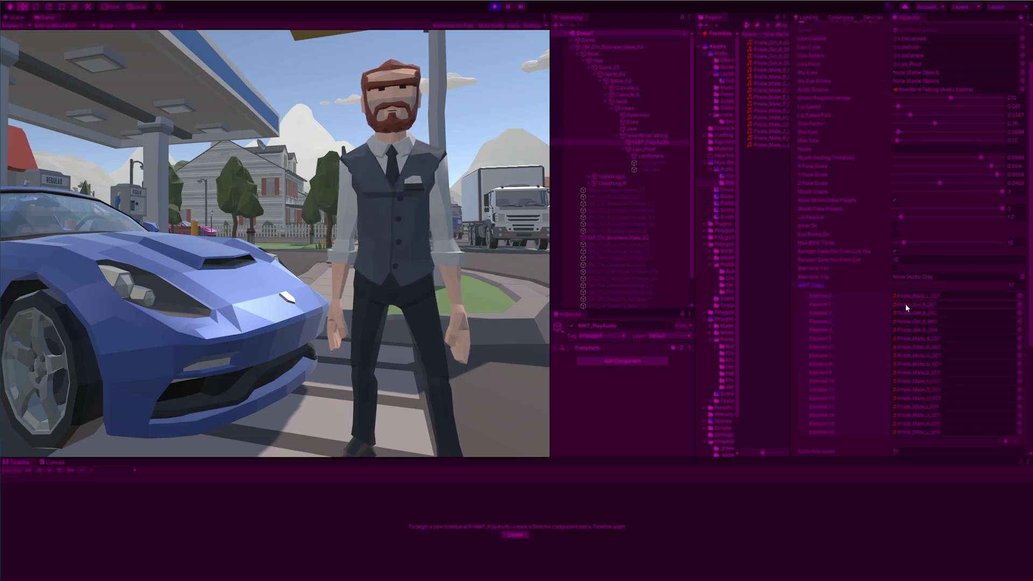
pyautogui.scroll(-3, 937, 387)
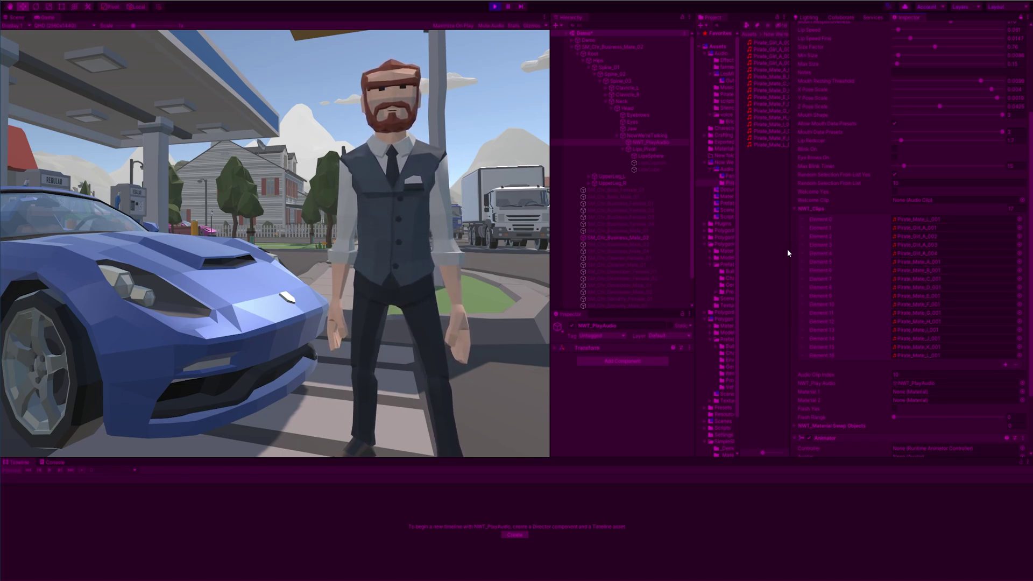
# - Widen the Project window's file list and preview the Farmer_A_002 audio clip from the Now We're Talking audio folder
pyautogui.moveTo(789, 250); pyautogui.dragTo(829, 249)
pyautogui.moveTo(741, 271); pyautogui.dragTo(777, 278)
pyautogui.click(835, 208)
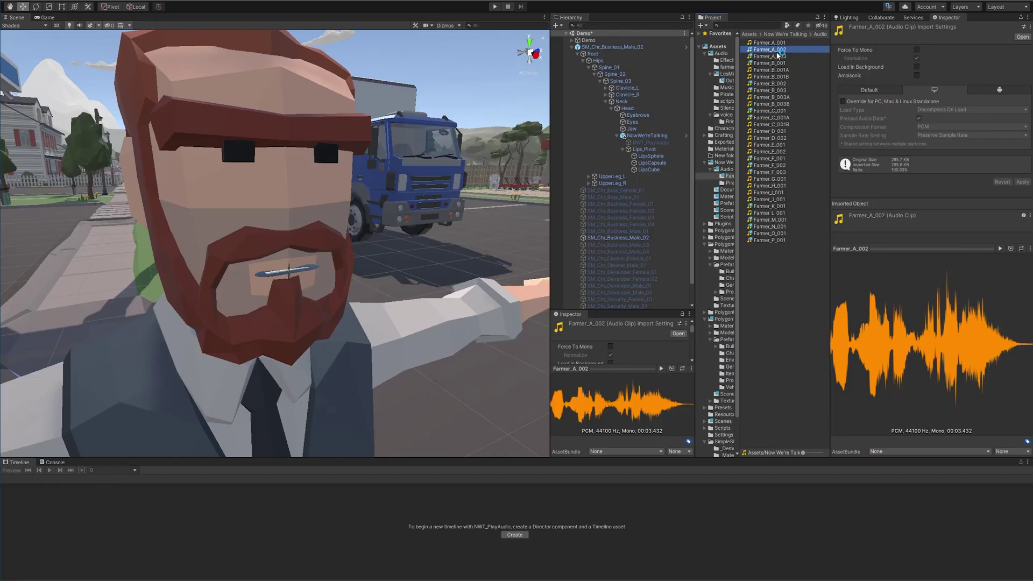
pyautogui.click(1000, 249)
pyautogui.click(1000, 250)
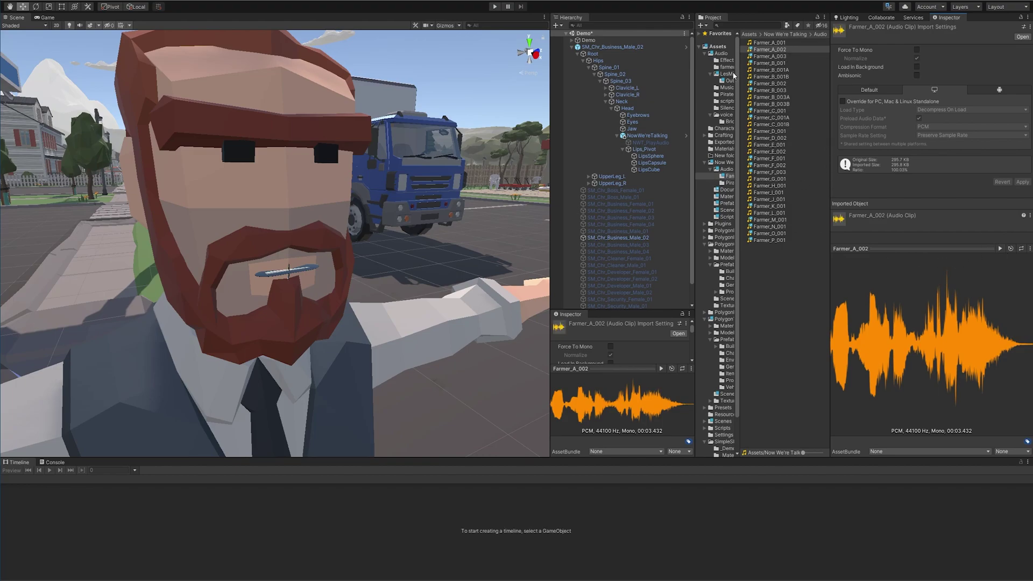
# - Enable Welcome Yes on NowWe'reTalking, assign Farmer_A_002 as its Welcome Clip, and check the contents of NWT_Clips
pyautogui.click(668, 135)
pyautogui.moveTo(771, 50); pyautogui.dragTo(936, 331)
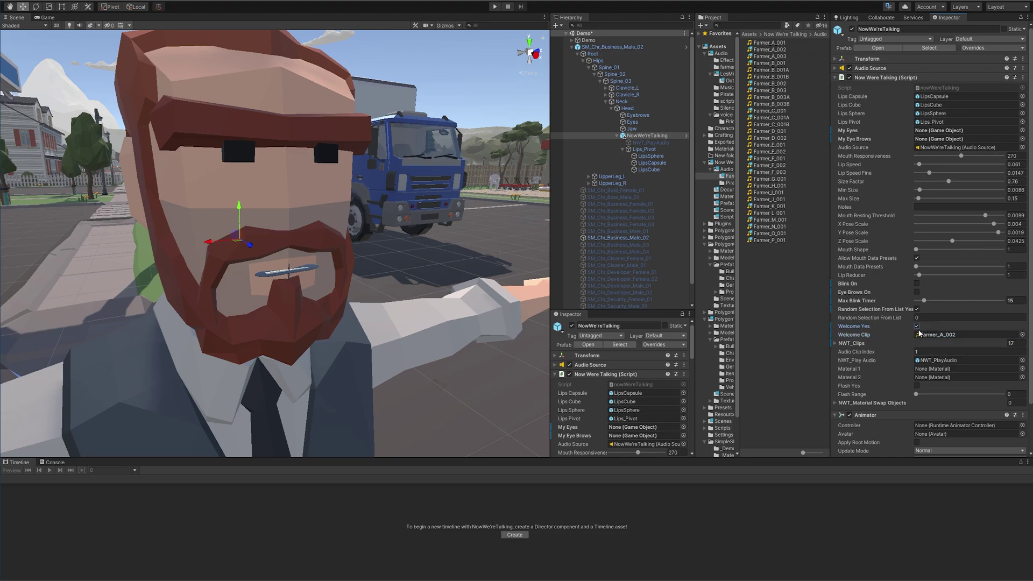
pyautogui.click(836, 344)
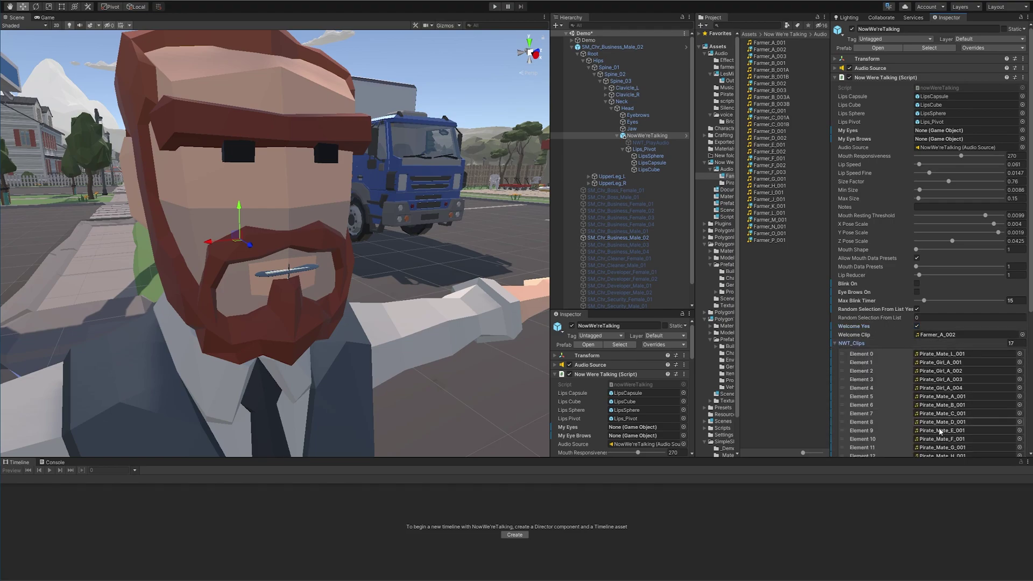
pyautogui.click(836, 344)
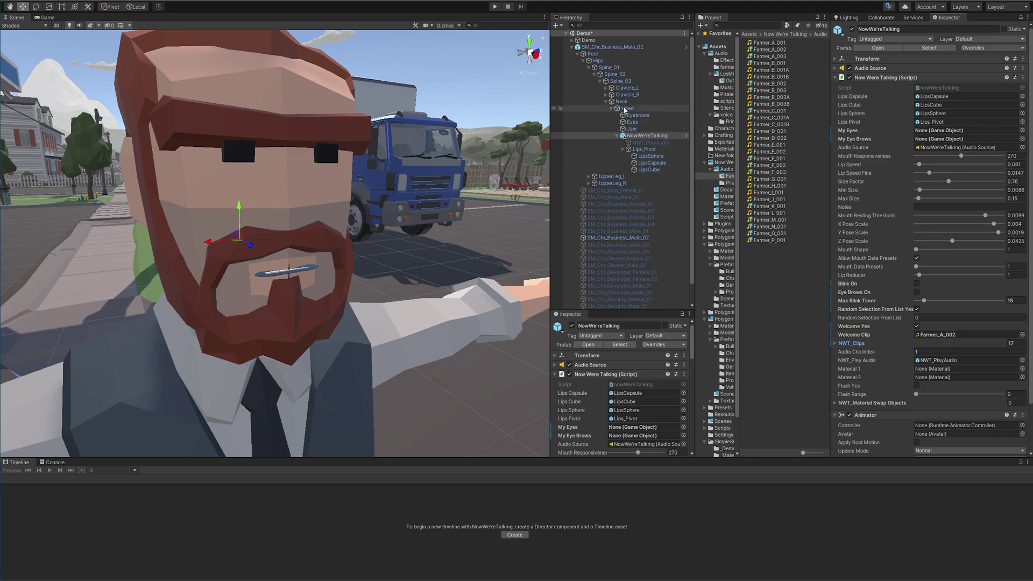
# - Run the scene and activate NWT_PlayAudio to test the welcome clip
pyautogui.click(495, 6)
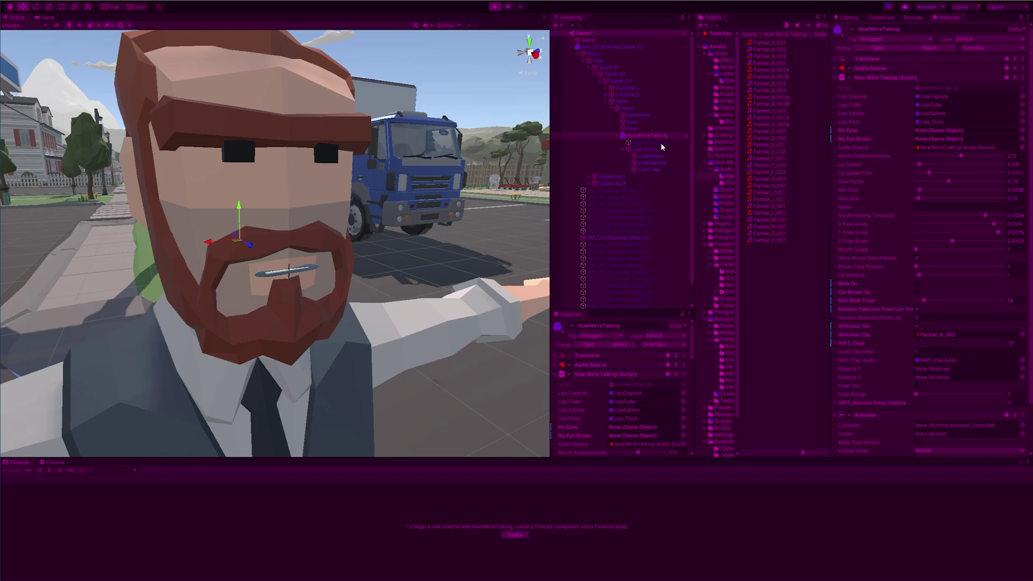
pyautogui.click(661, 143)
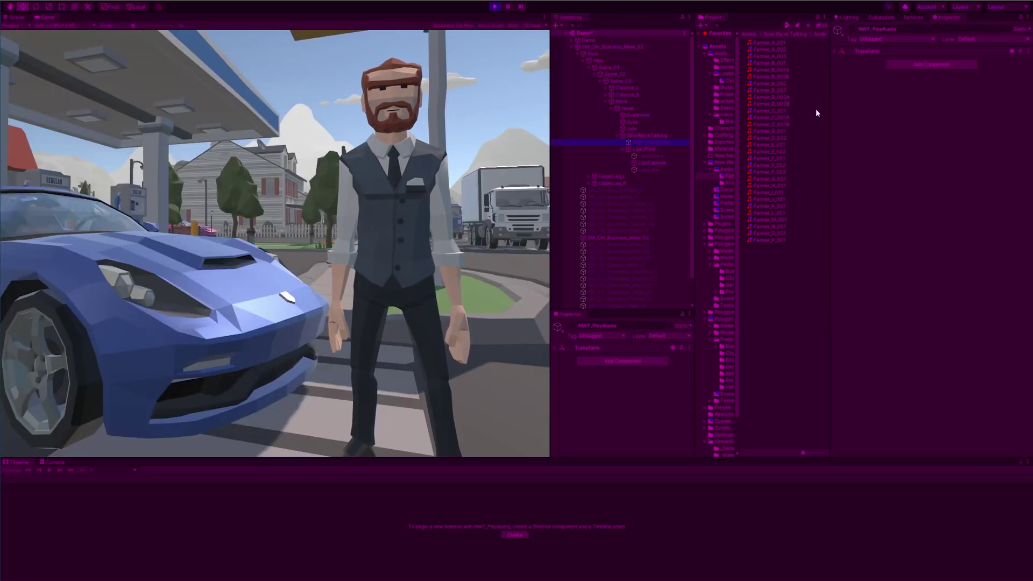
pyautogui.click(852, 32)
# - Examine the clip selection values and NWT_Clips elements of NowWe'reTalking while the scene is running
pyautogui.click(651, 136)
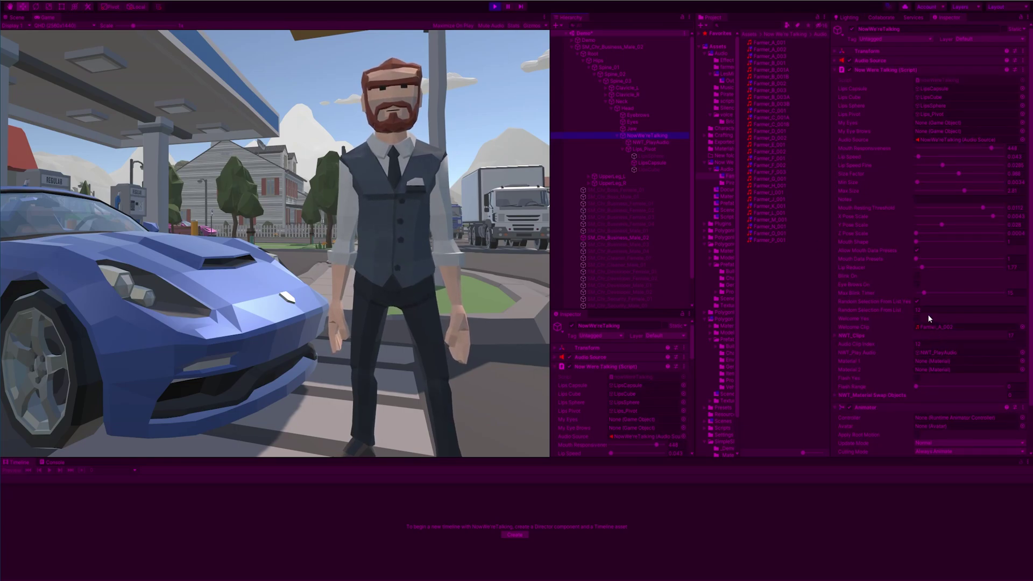
pyautogui.scroll(-3, 967, 376)
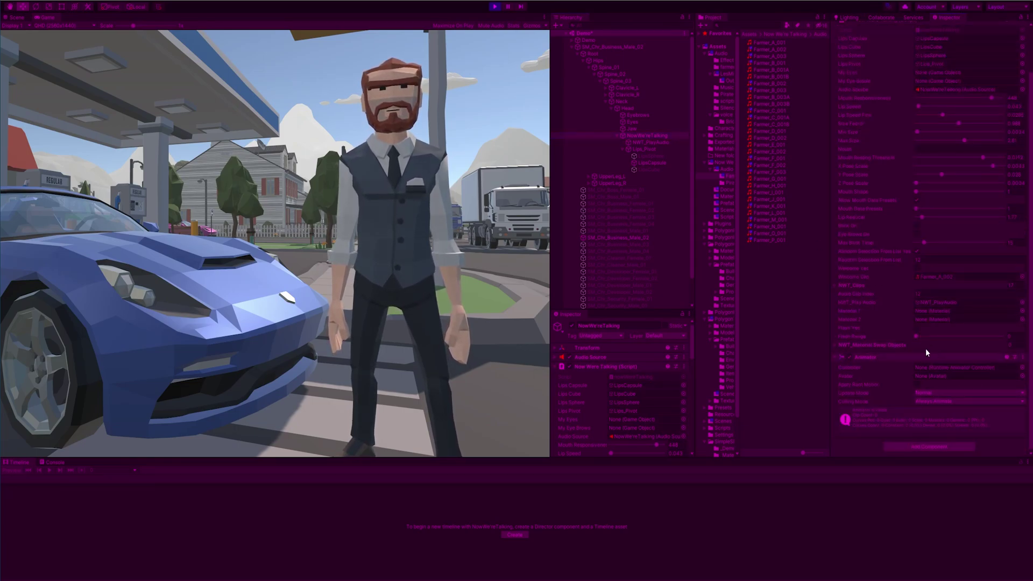
pyautogui.click(836, 285)
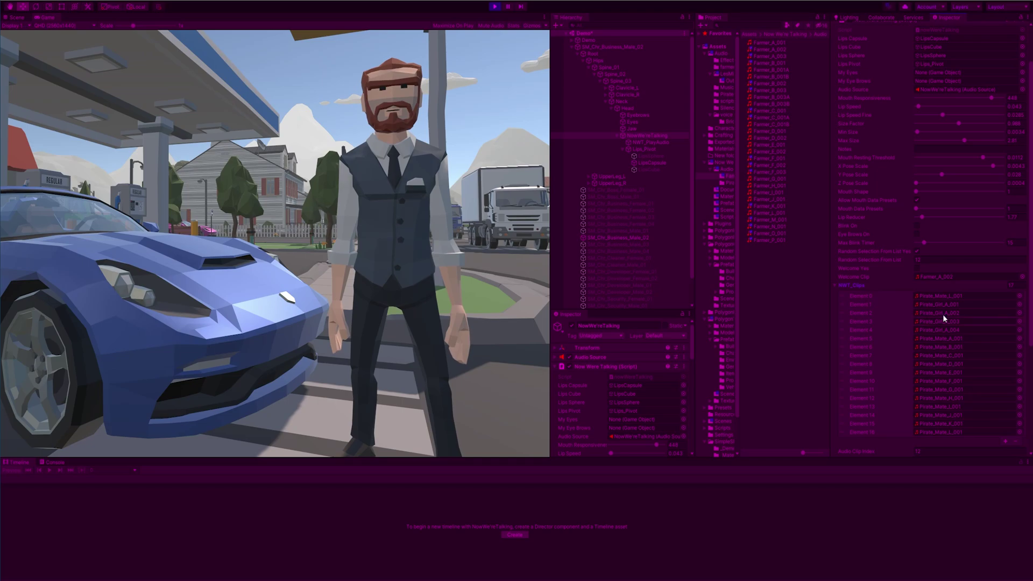
pyautogui.scroll(-8, 983, 382)
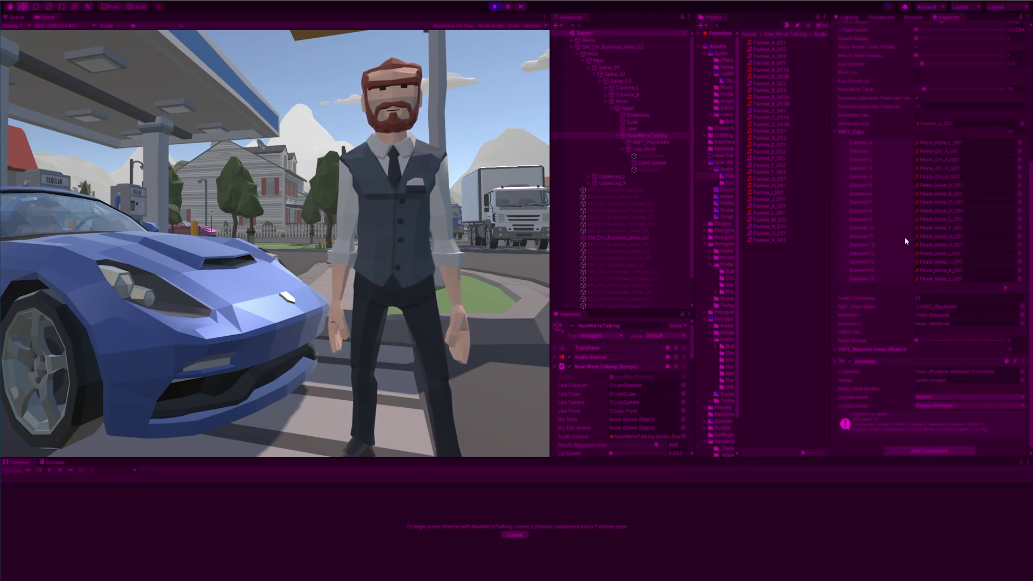
pyautogui.scroll(10, 966, 258)
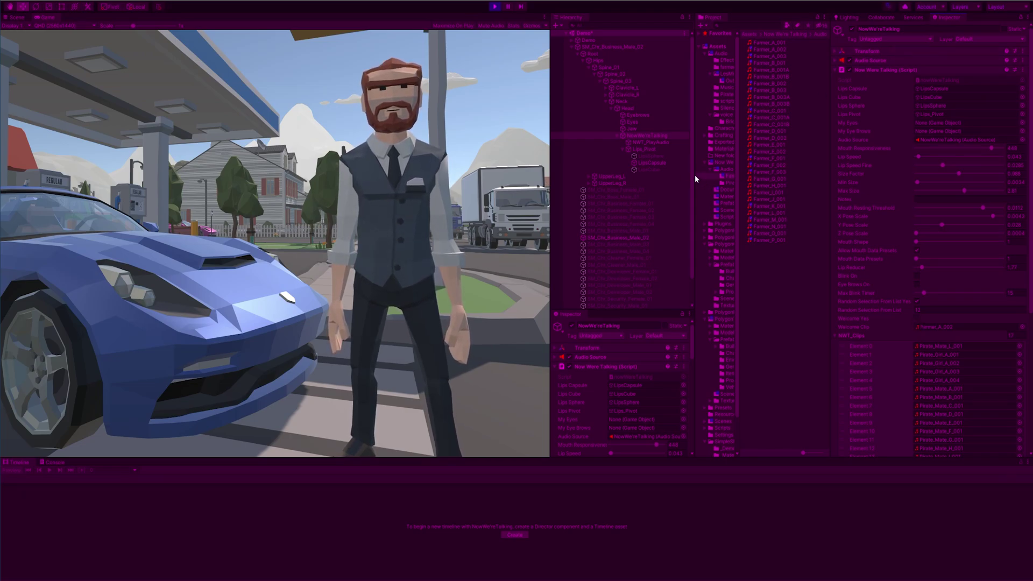
# - Recheck NWT_PlayAudio, return to NowWe'reTalking, and stop the running scene
pyautogui.click(651, 143)
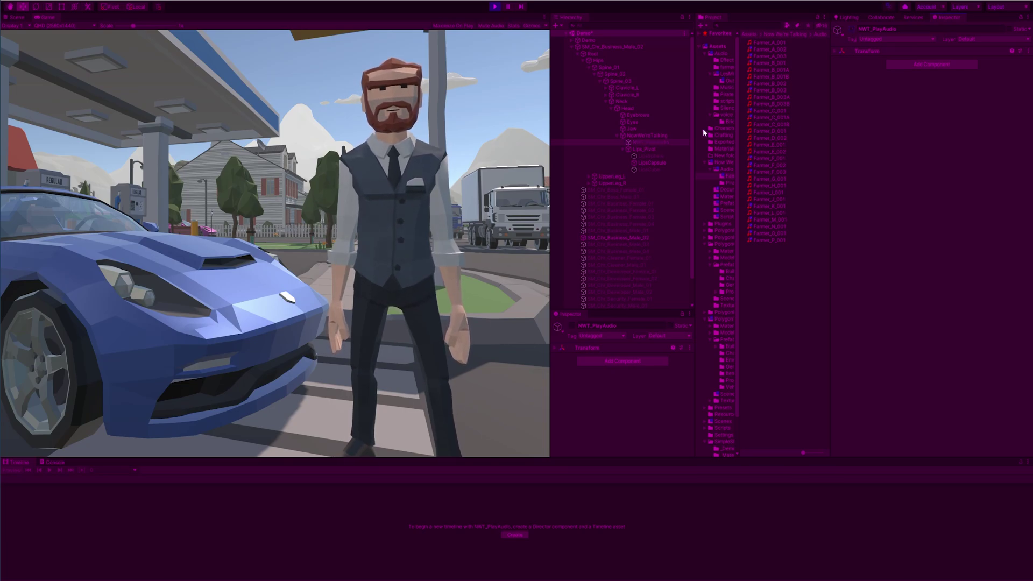
pyautogui.click(651, 136)
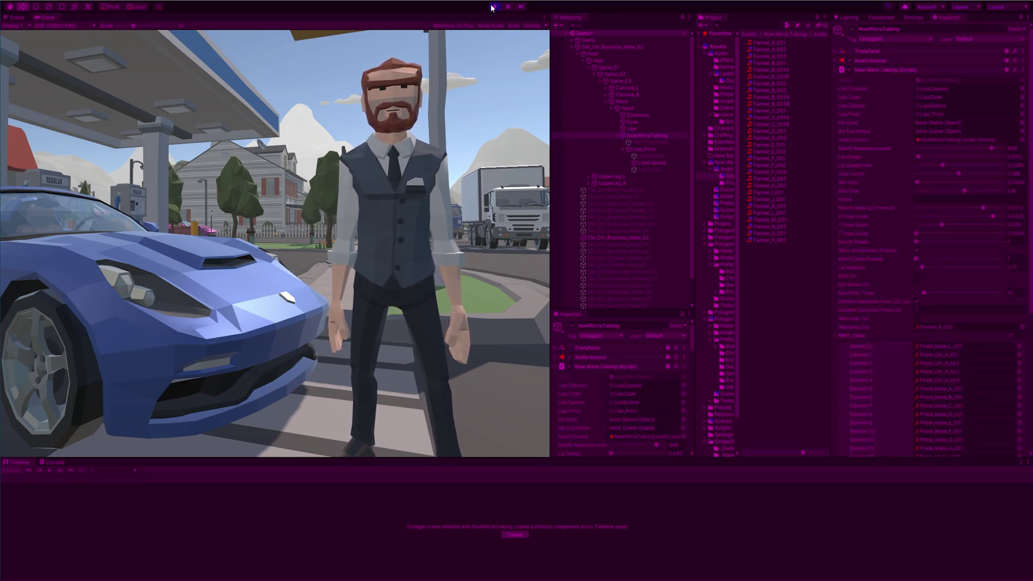
pyautogui.hotkey('ctrl', 'p')
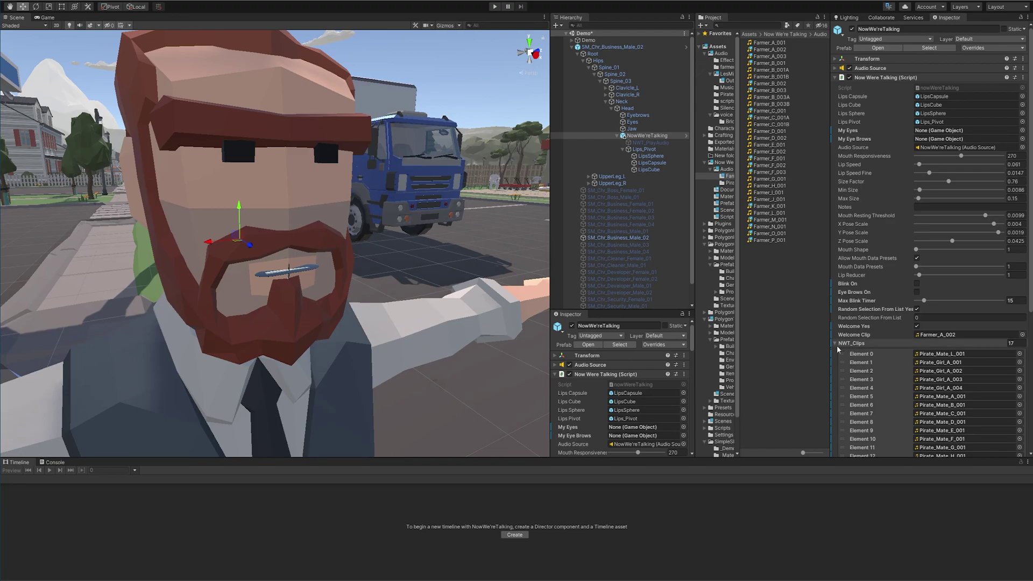
# - Expand the NWT_Clips and NWT_Material Swap Objects lists on NowWe'reTalking and review the material and flash settings
pyautogui.click(836, 344)
pyautogui.scroll(-3, 909, 323)
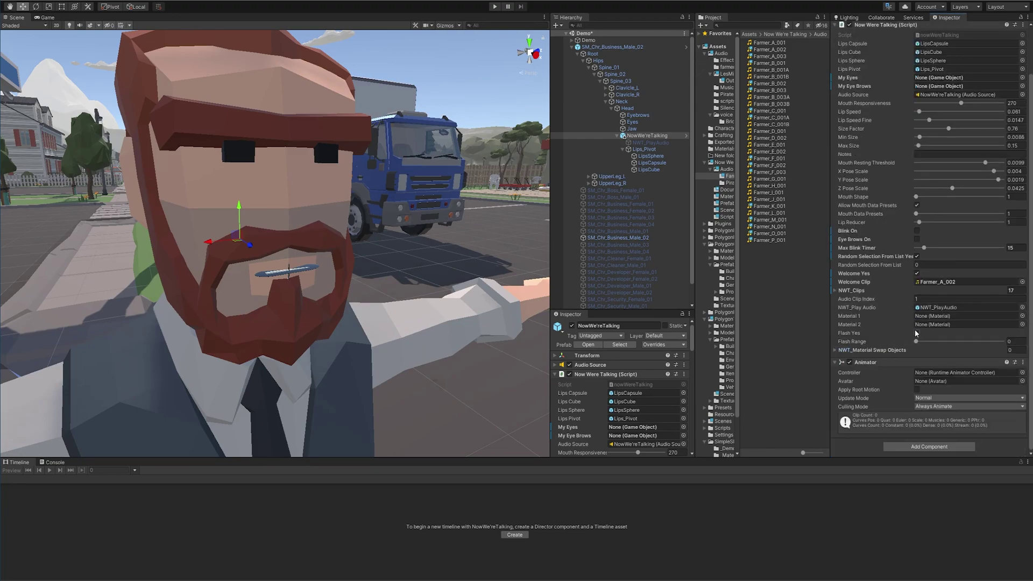
pyautogui.click(850, 290)
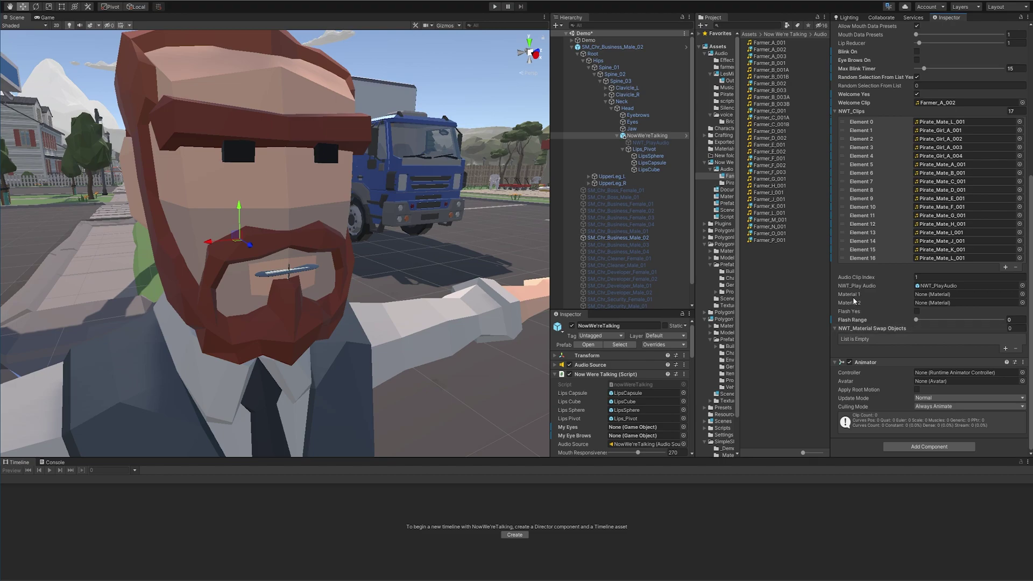
# - Set Flash Range on NowWe'reTalking to 0.026 and collapse the NWT_Clips list
pyautogui.moveTo(853, 298)
pyautogui.click(860, 321)
pyautogui.moveTo(921, 321); pyautogui.dragTo(891, 322)
pyautogui.click(837, 112)
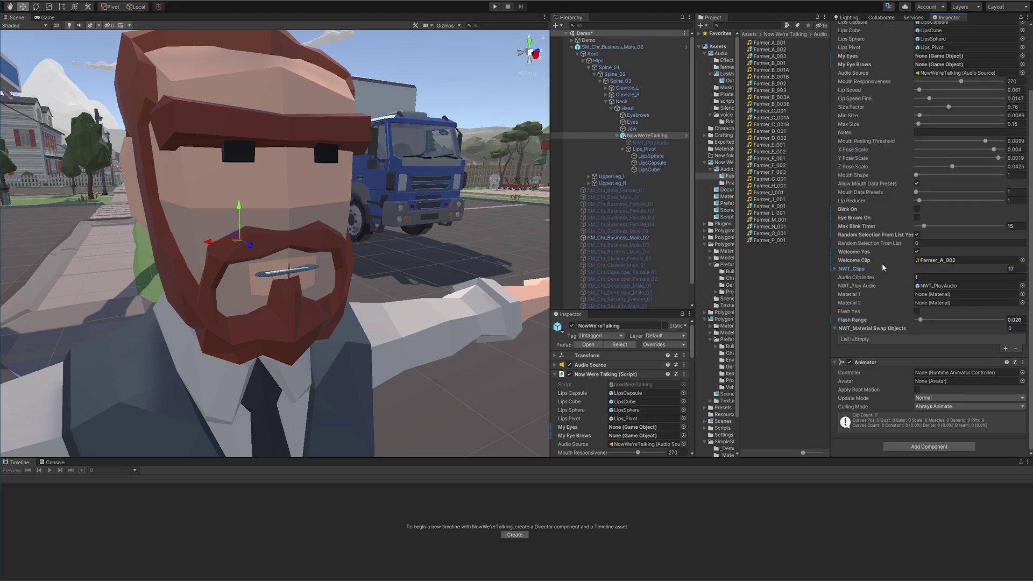